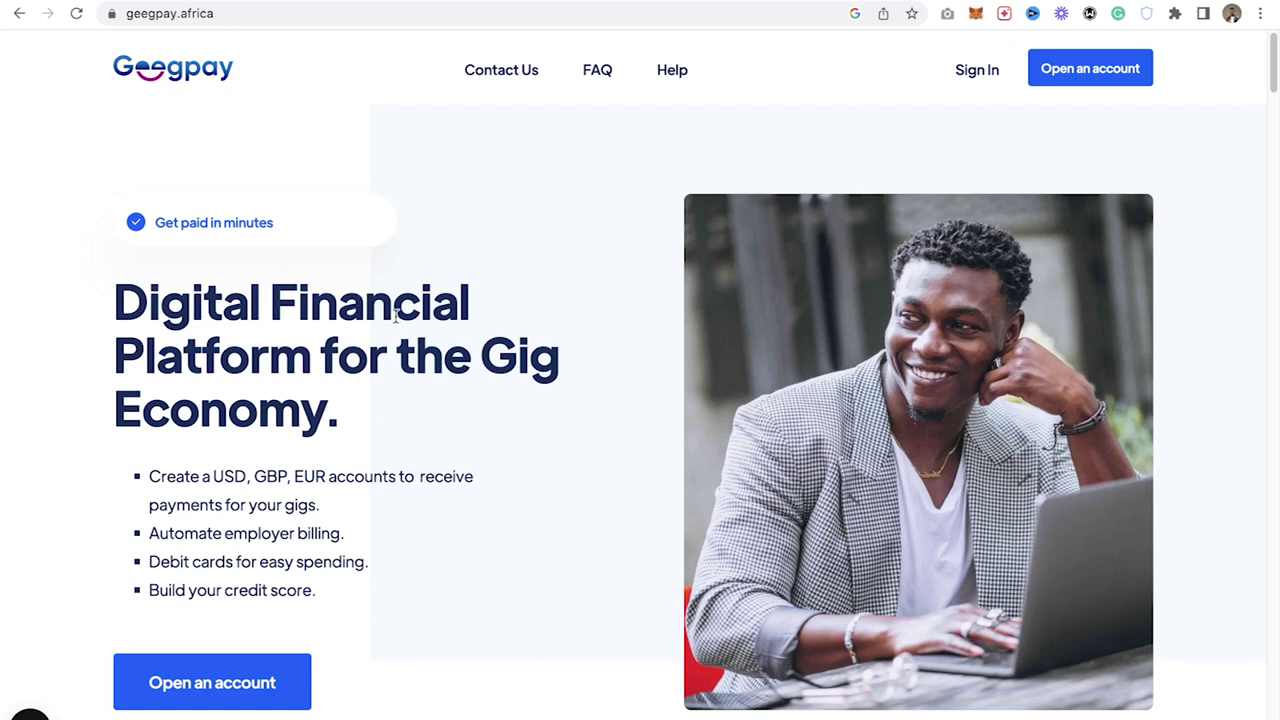
pyautogui.scroll(-1, 378, 276)
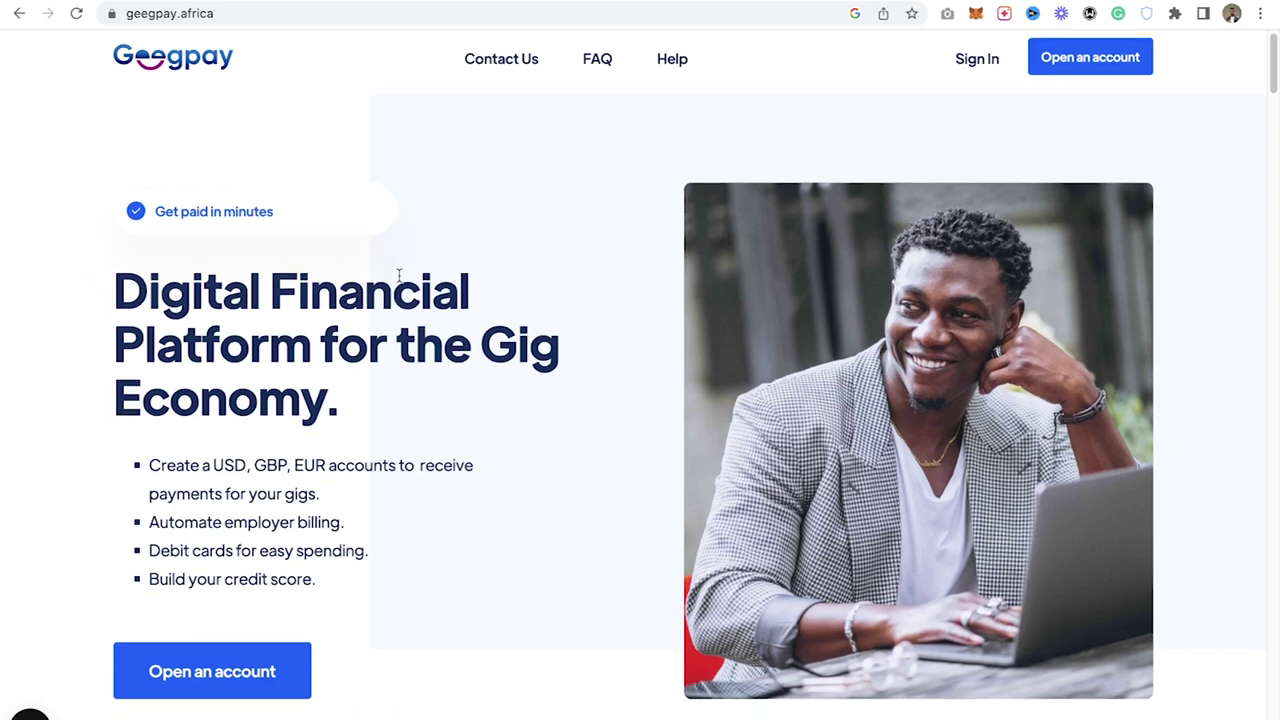
pyautogui.scroll(1, 646, 260)
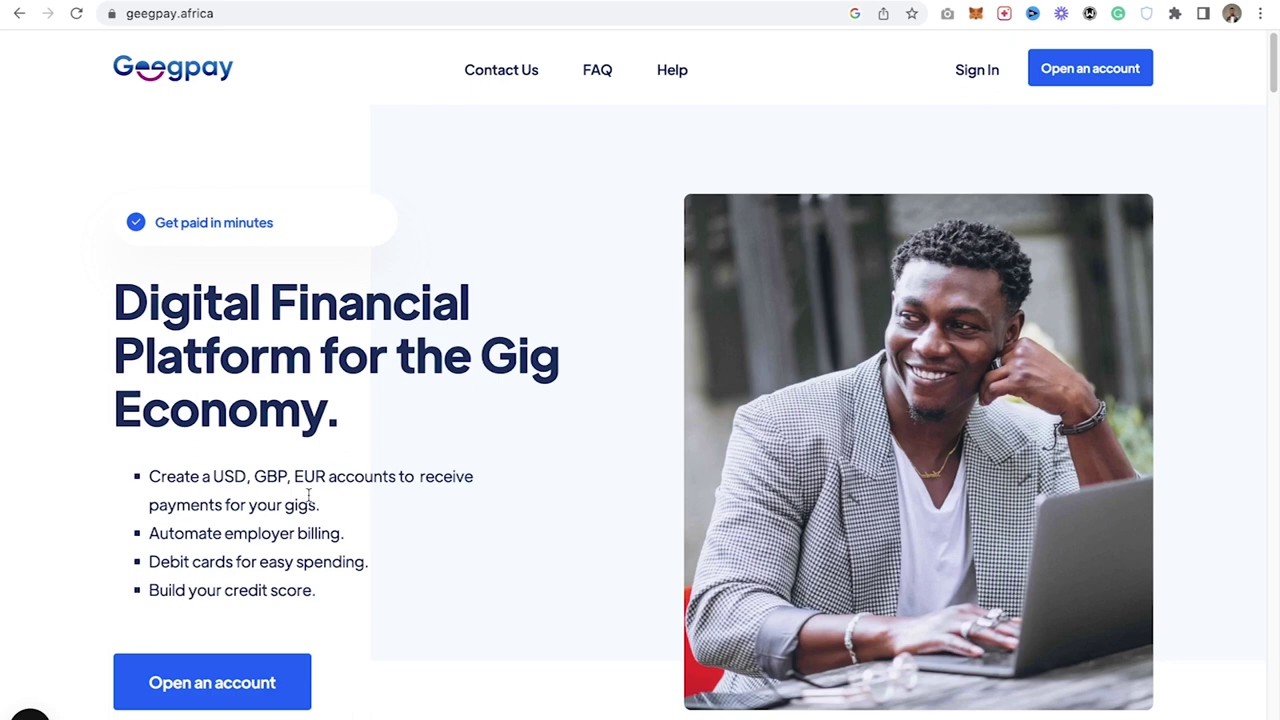
pyautogui.scroll(-1, 240, 494)
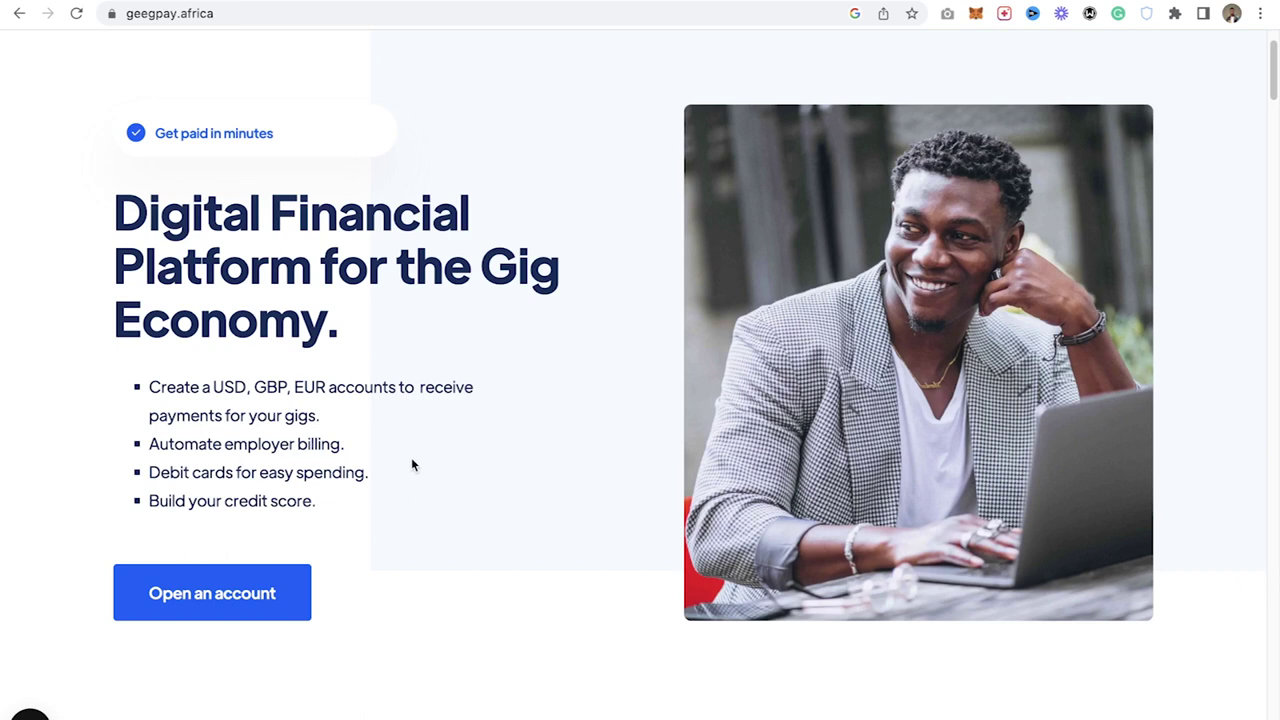
pyautogui.scroll(-3, 412, 460)
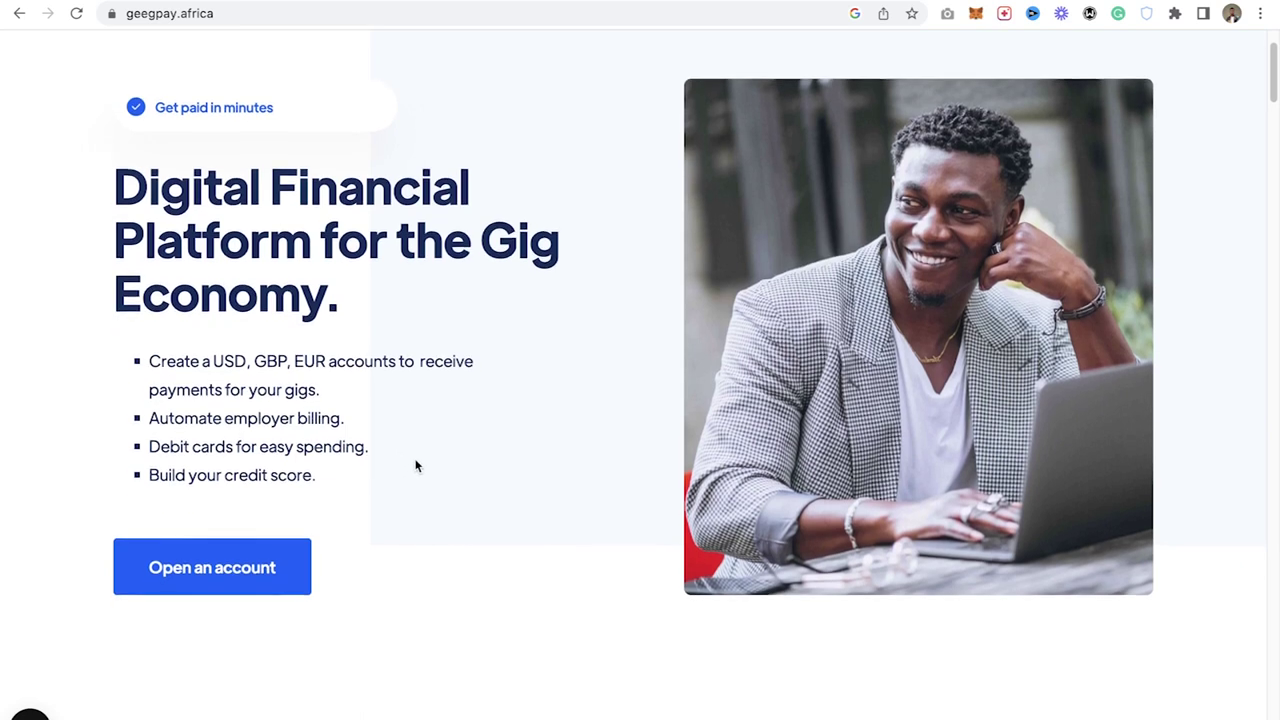
pyautogui.scroll(-4, 418, 465)
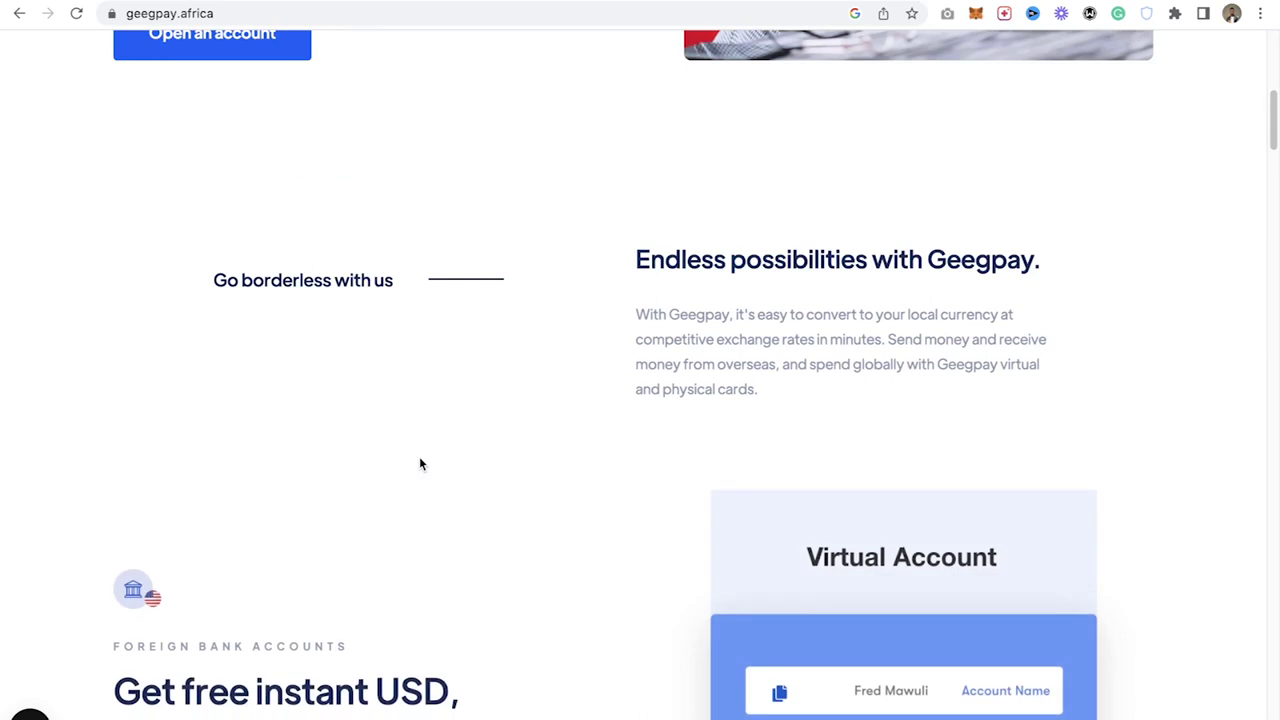
pyautogui.scroll(-2, 421, 464)
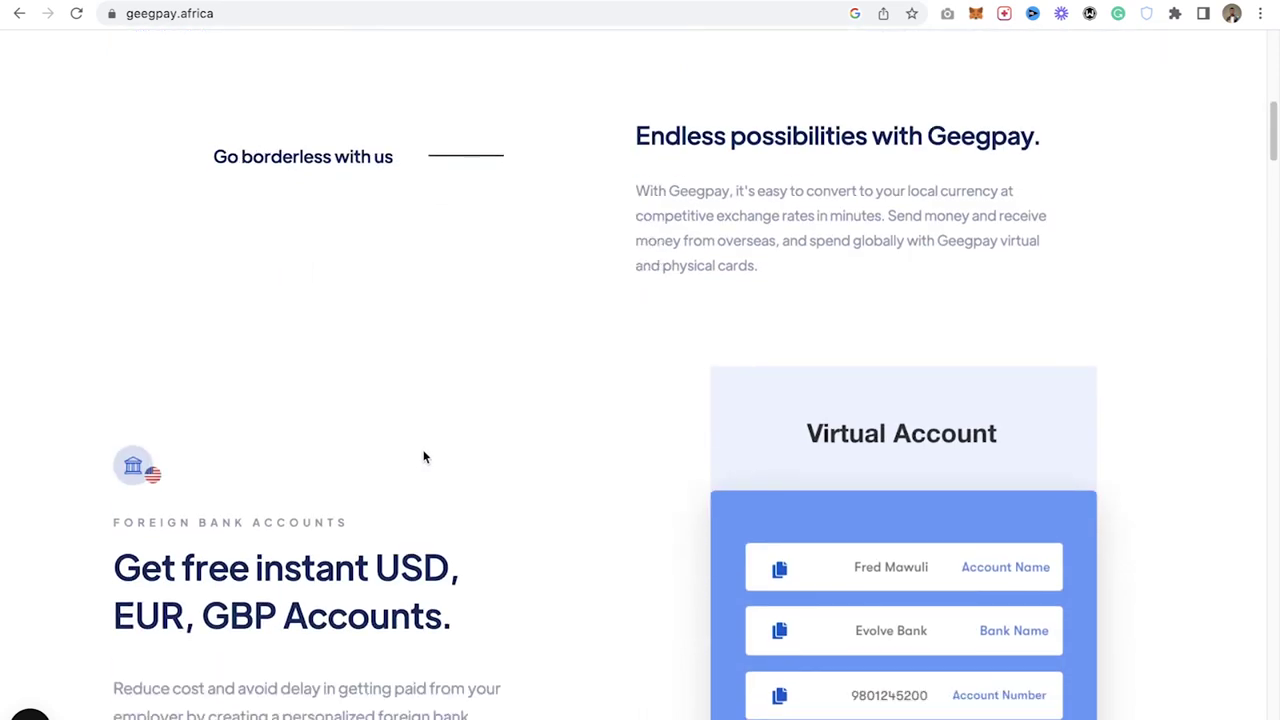
pyautogui.scroll(-5, 423, 451)
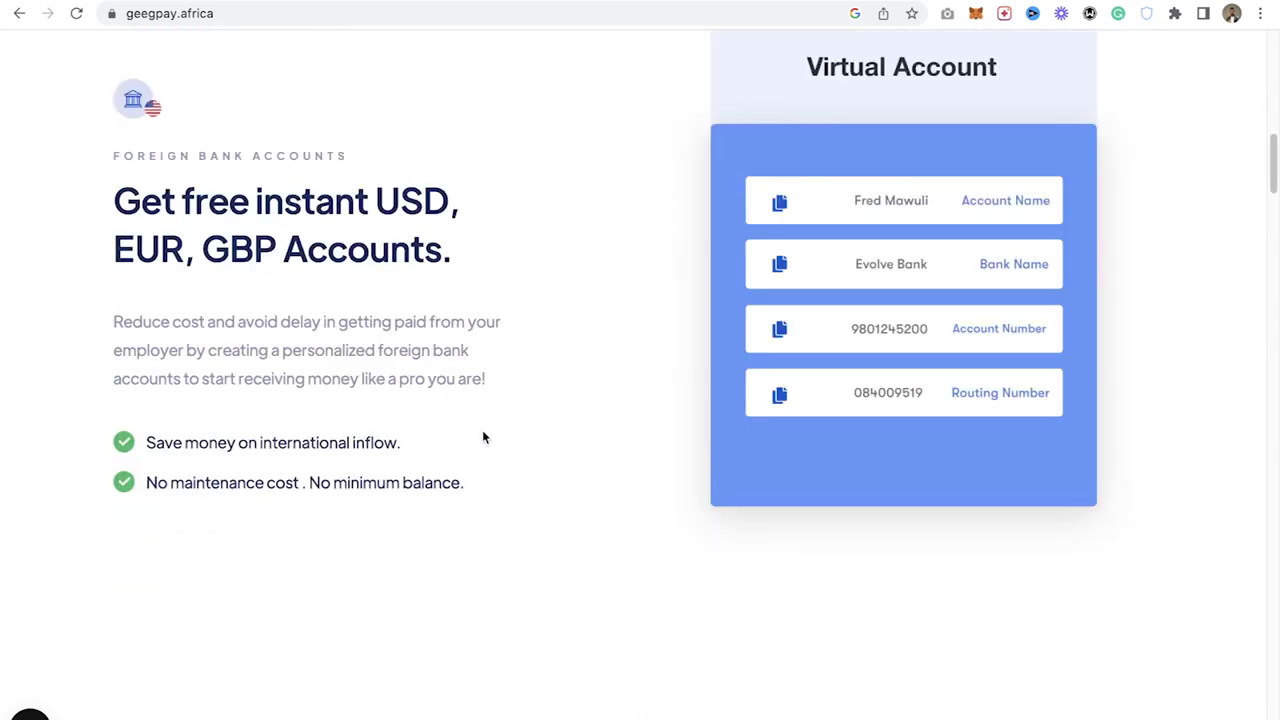
pyautogui.scroll(-5, 482, 432)
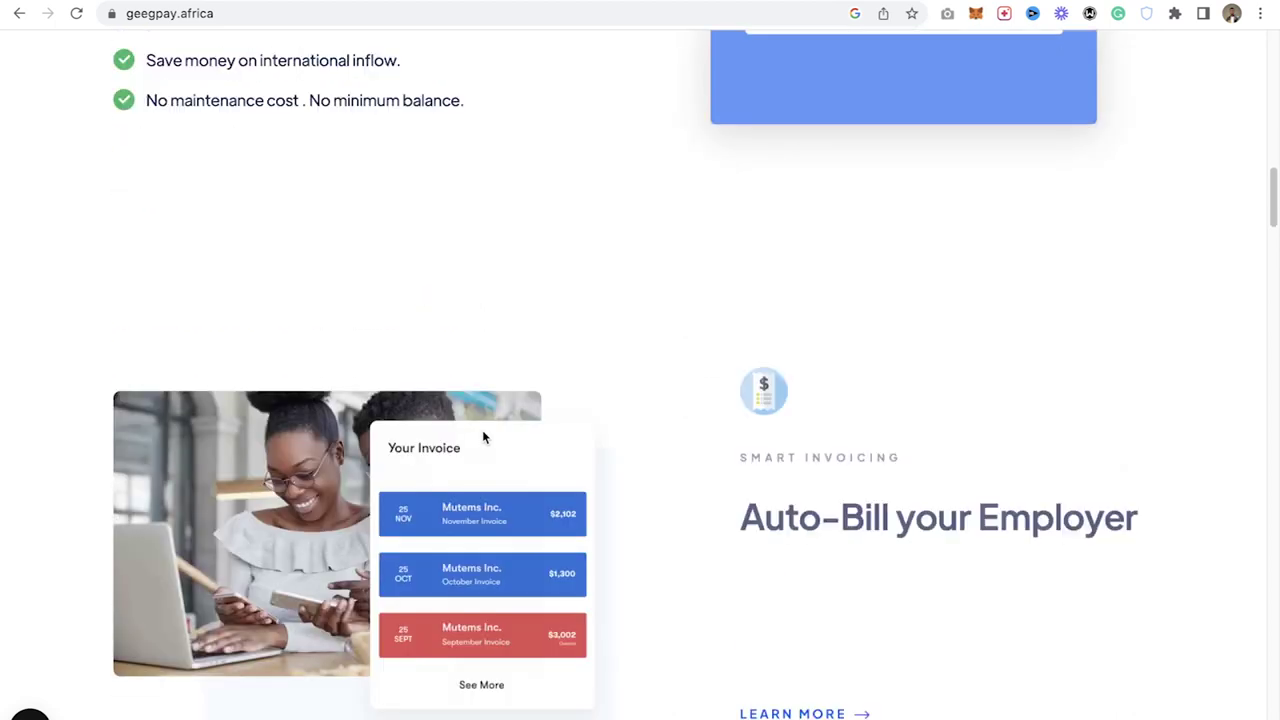
pyautogui.scroll(-4, 482, 435)
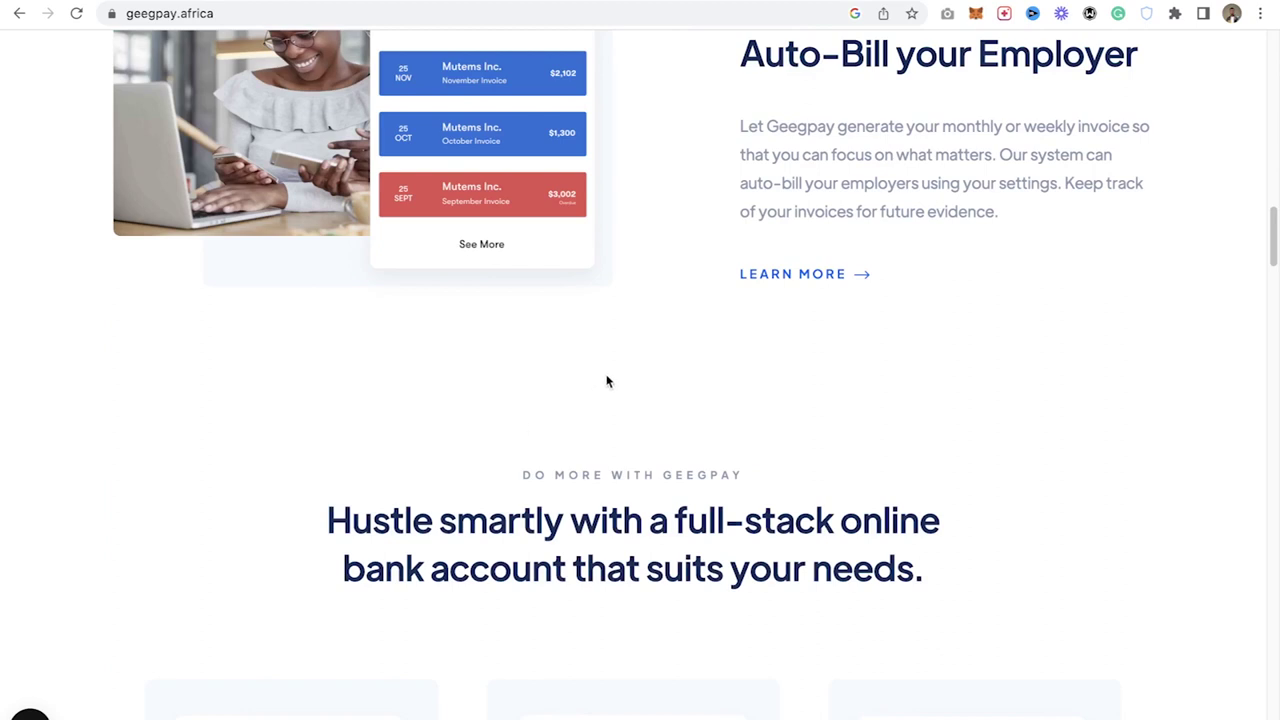
pyautogui.scroll(-4, 606, 381)
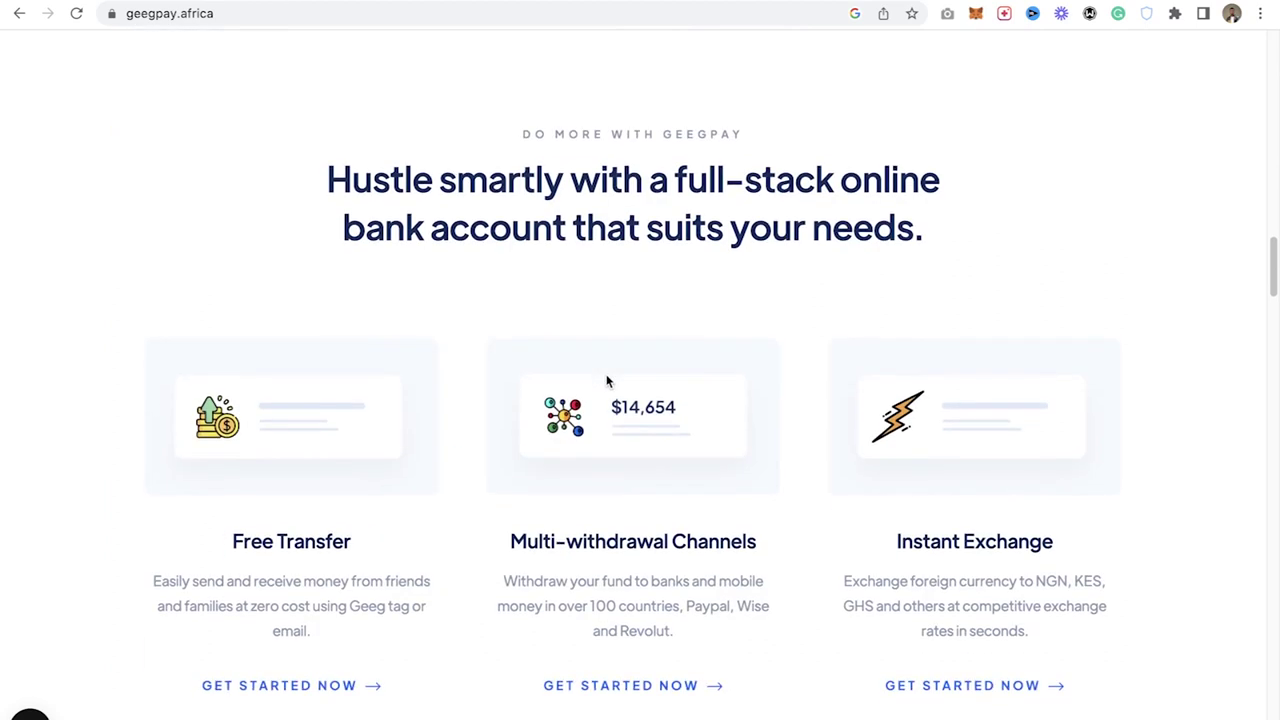
pyautogui.scroll(-15, 606, 381)
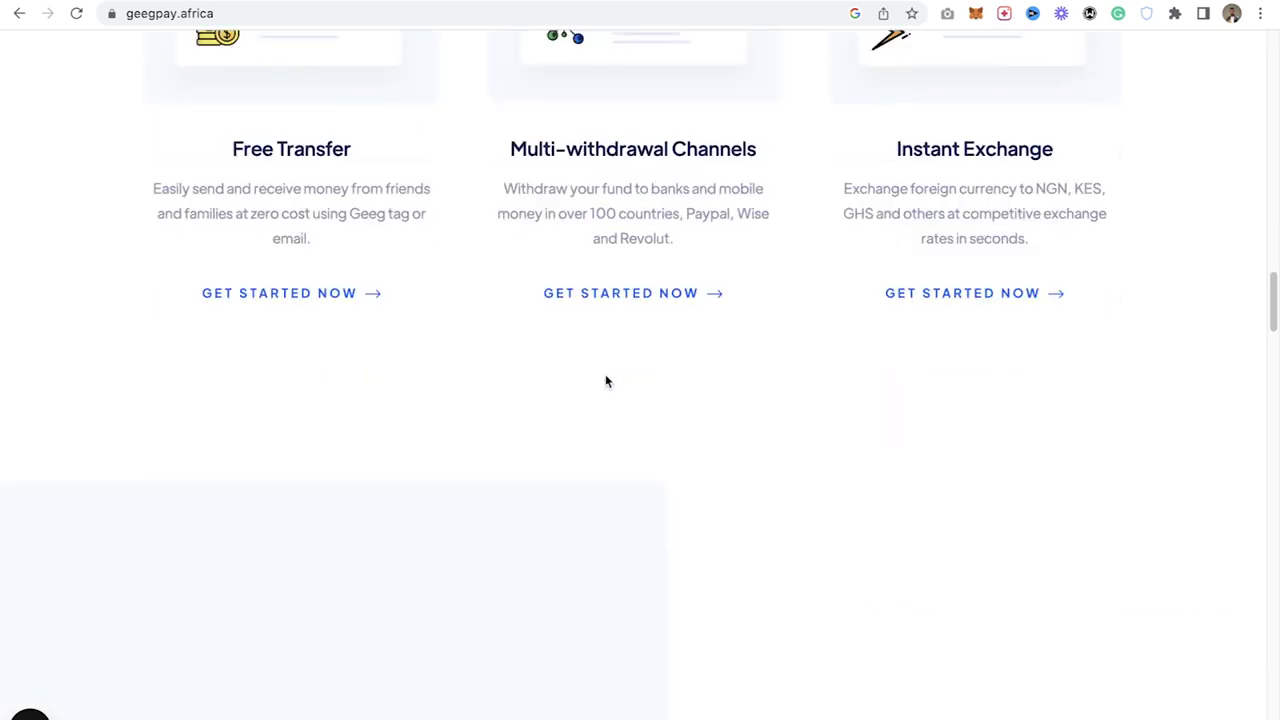
pyautogui.scroll(15, 353, 258)
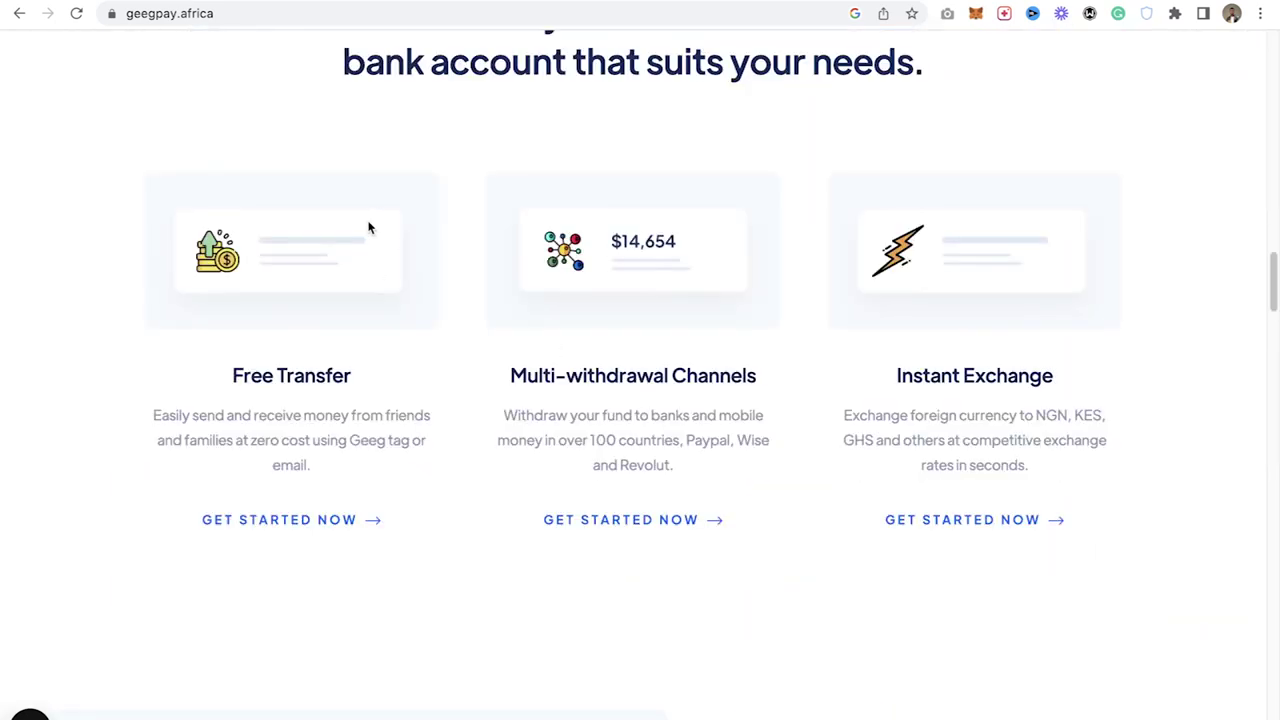
pyautogui.scroll(10, 360, 206)
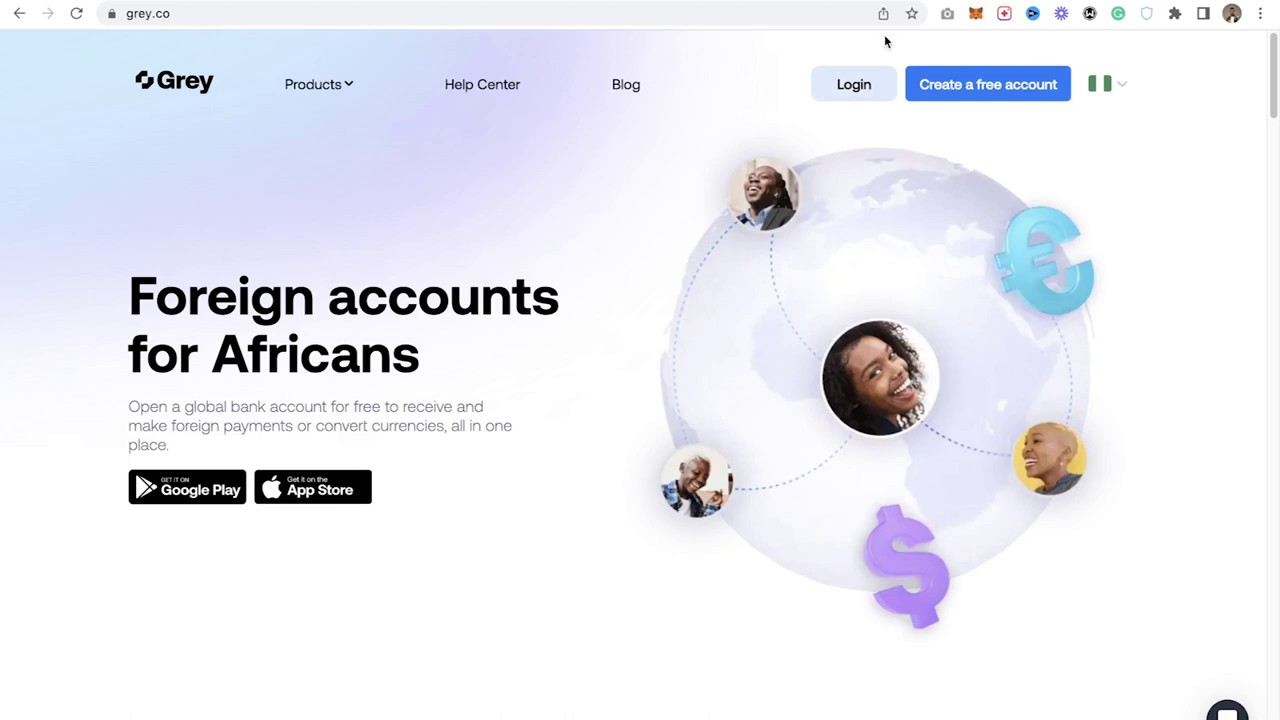
# Browse the grey.co landing page sections, then log in to the Grey account
pyautogui.scroll(-5, 466, 320)
pyautogui.scroll(5, 411, 234)
pyautogui.scroll(-5, 499, 419)
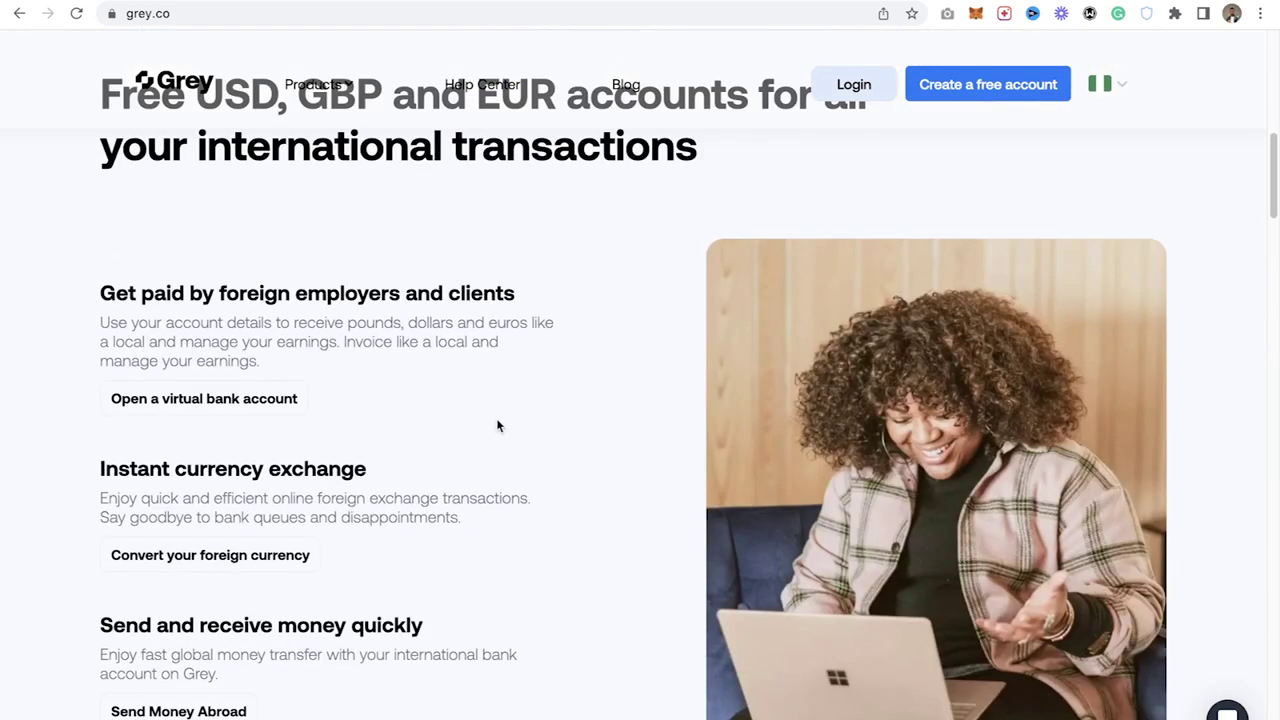
pyautogui.scroll(3, 381, 460)
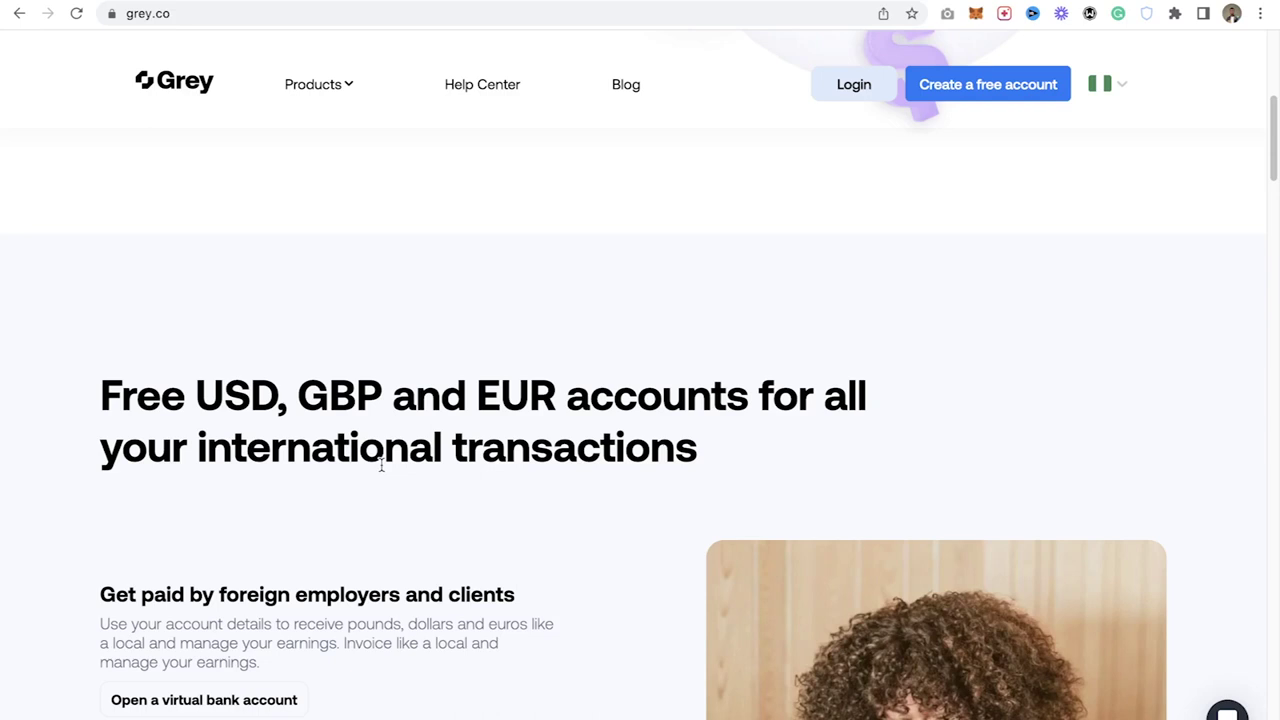
pyautogui.scroll(-10, 414, 463)
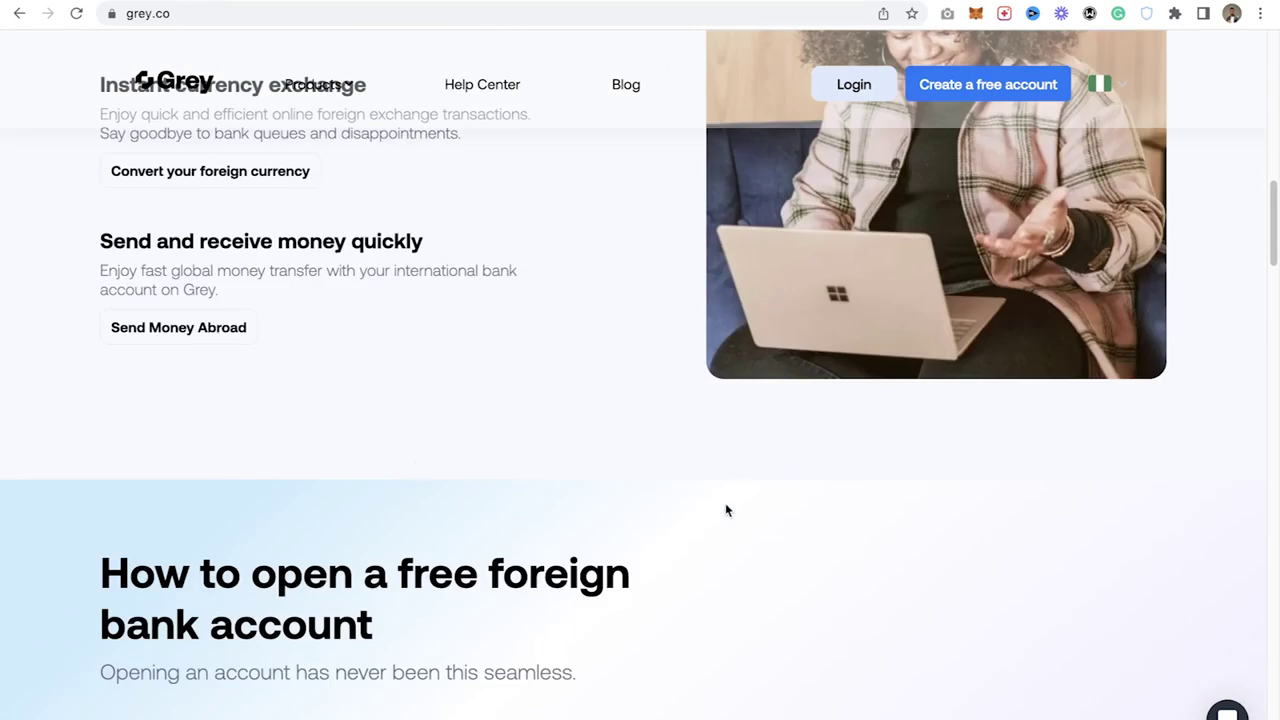
pyautogui.scroll(-1, 700, 510)
pyautogui.scroll(-3, 673, 513)
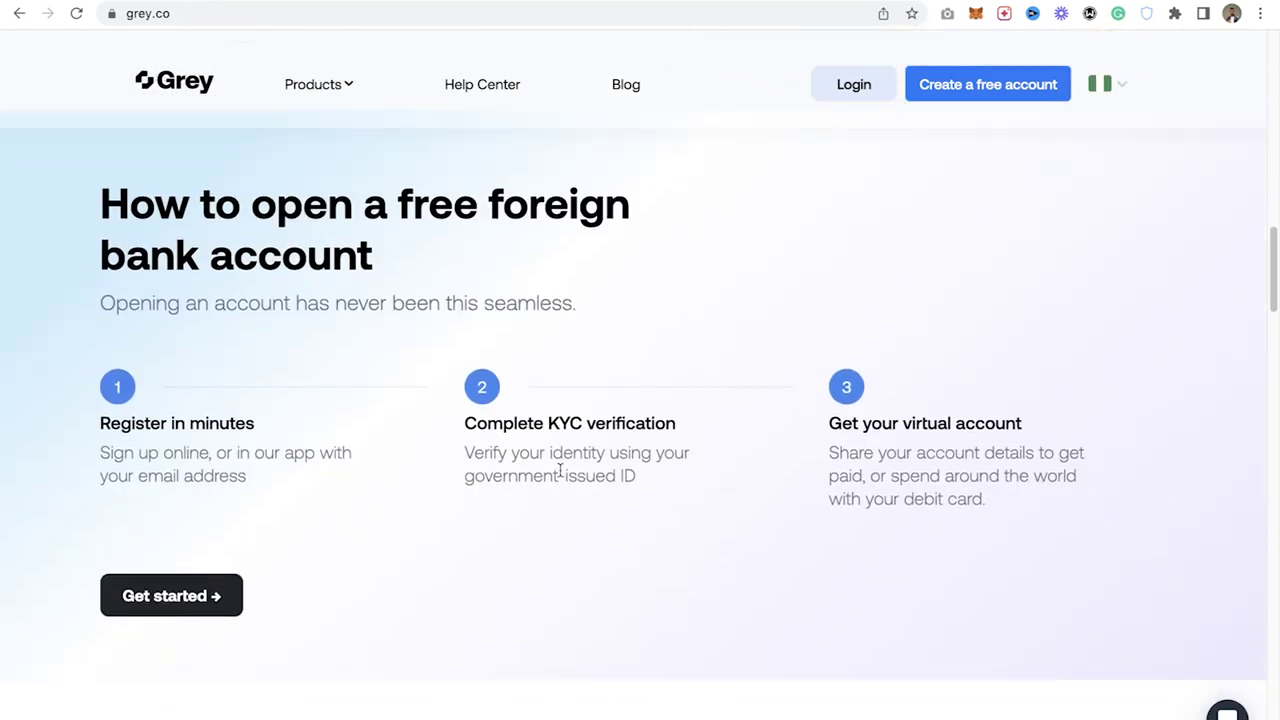
pyautogui.scroll(-2, 720, 471)
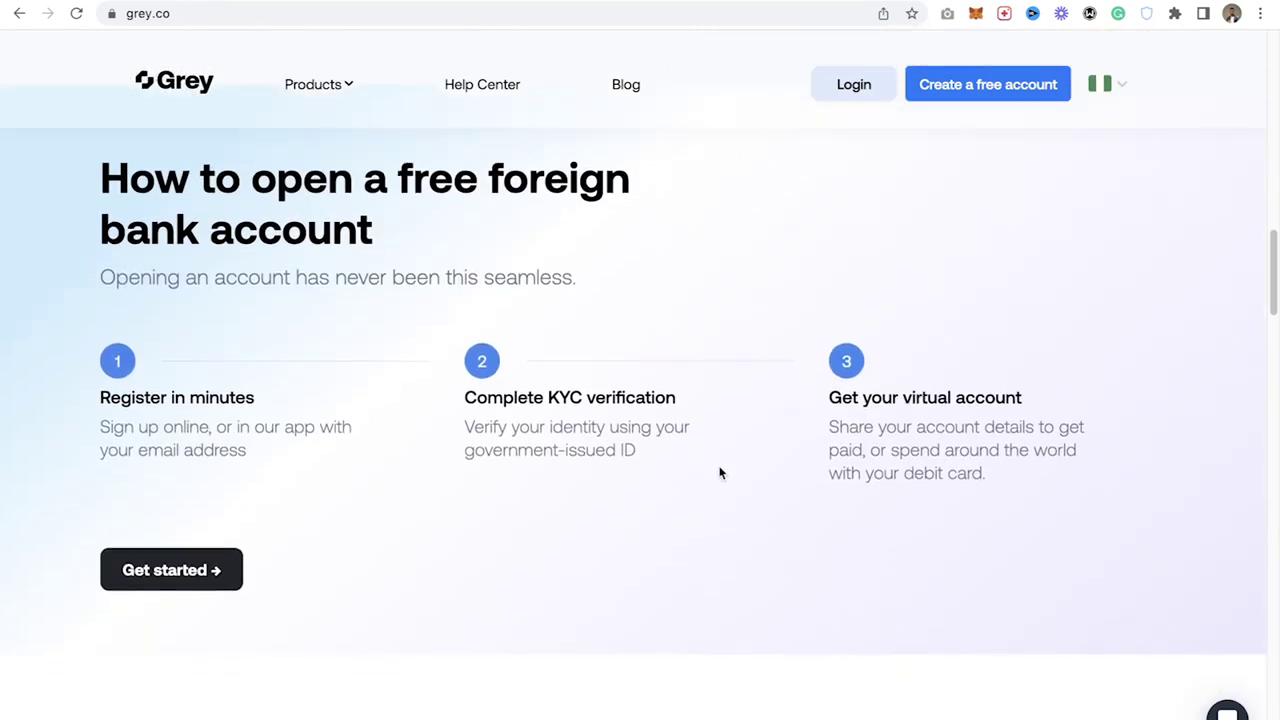
pyautogui.scroll(-2, 720, 471)
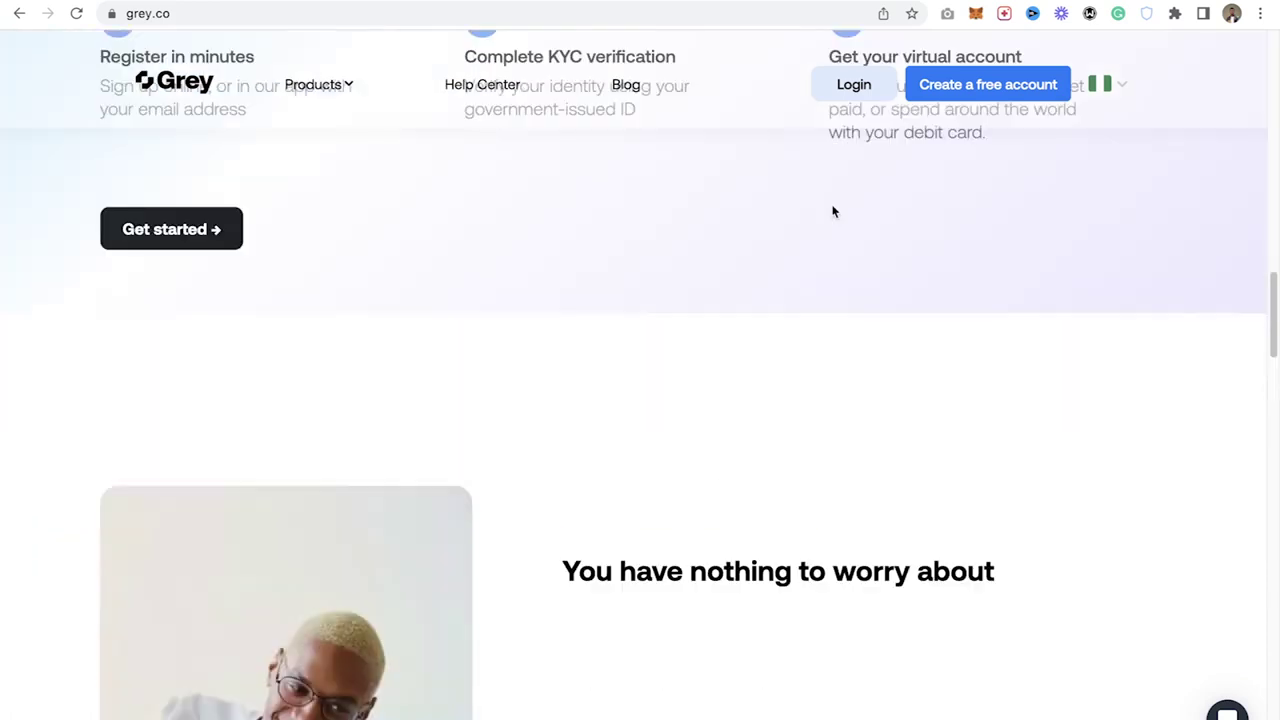
pyautogui.click(855, 84)
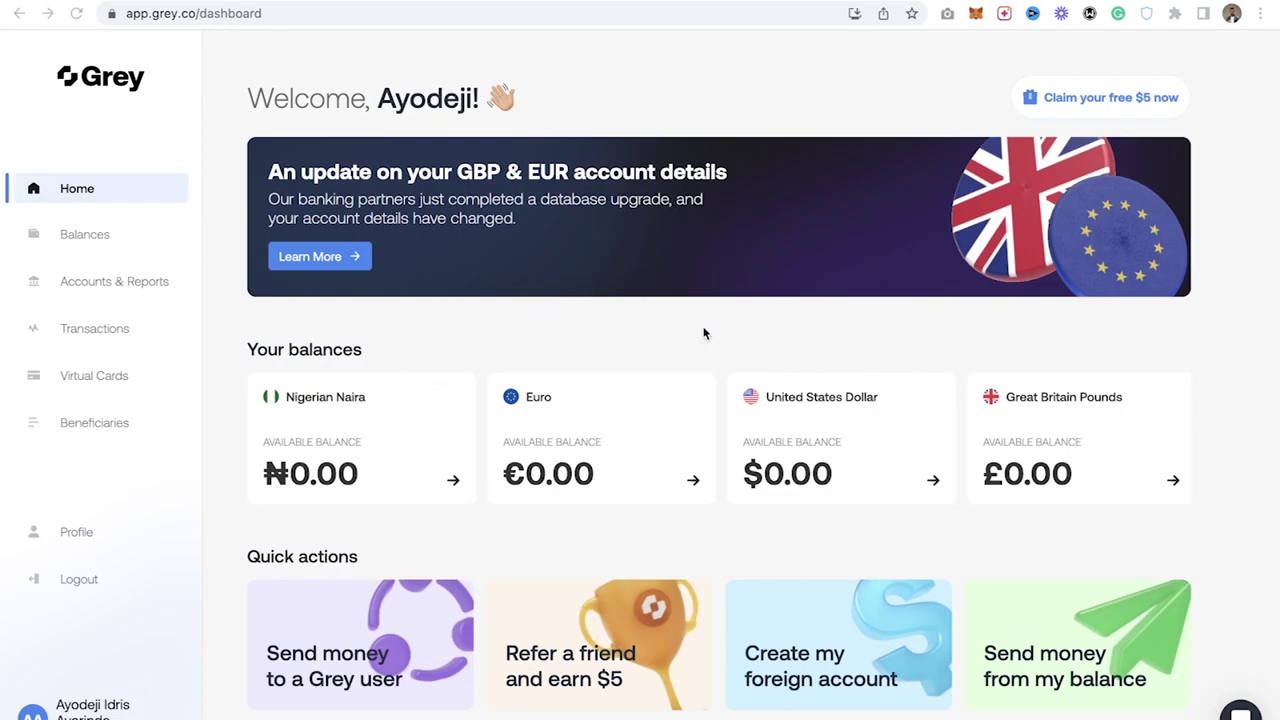
# Set the dashboard rate calculator to convert from USD to NGN
pyautogui.scroll(-1, 668, 287)
pyautogui.scroll(-1, 664, 275)
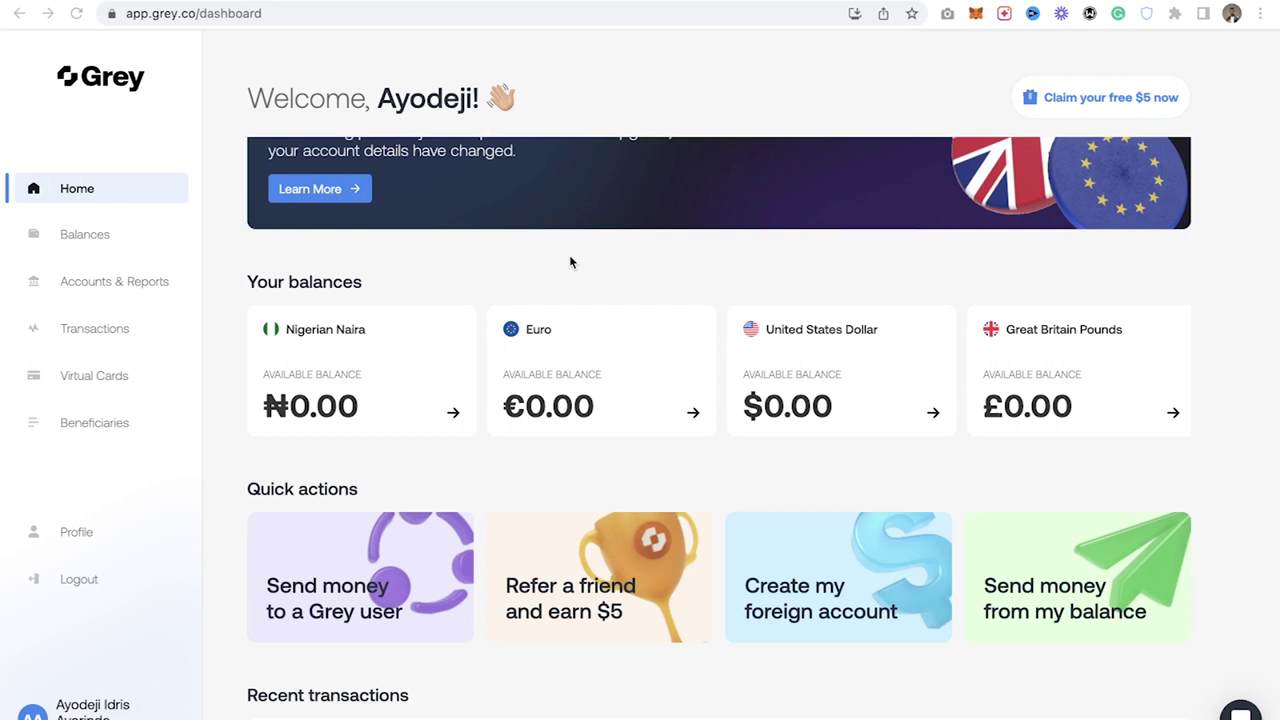
pyautogui.scroll(-1, 570, 258)
pyautogui.scroll(2, 576, 266)
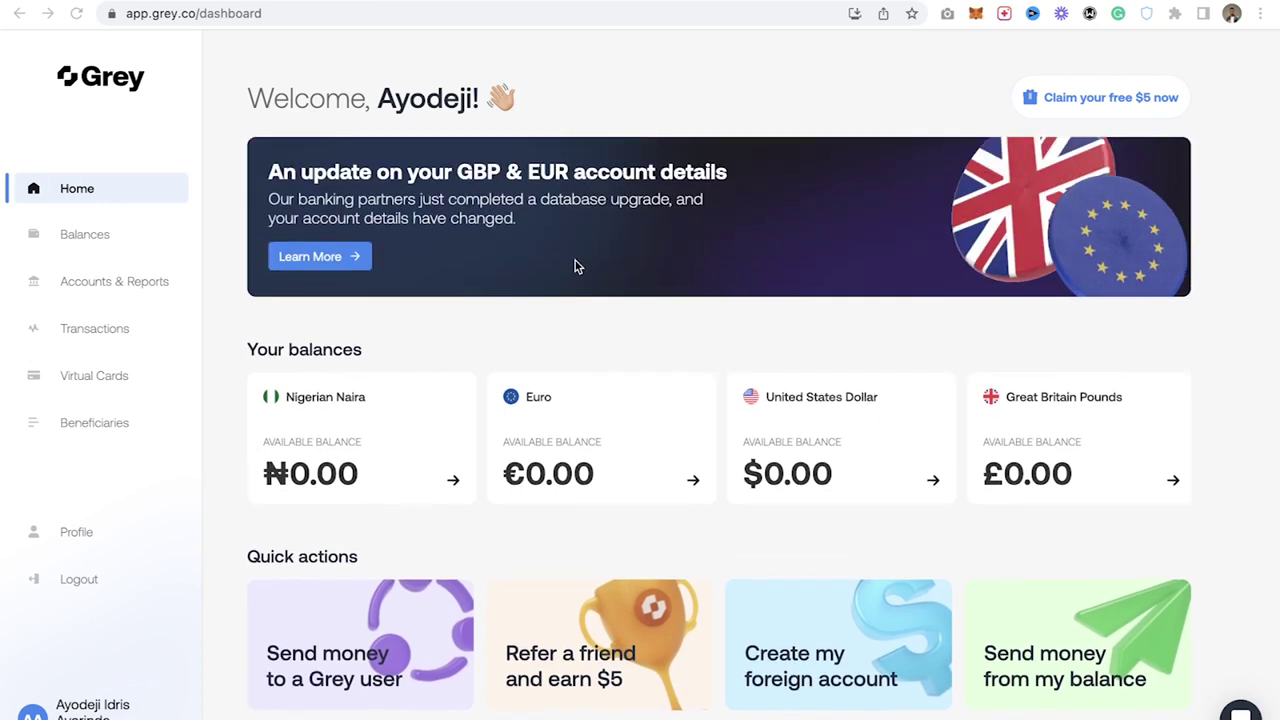
pyautogui.scroll(-2, 575, 266)
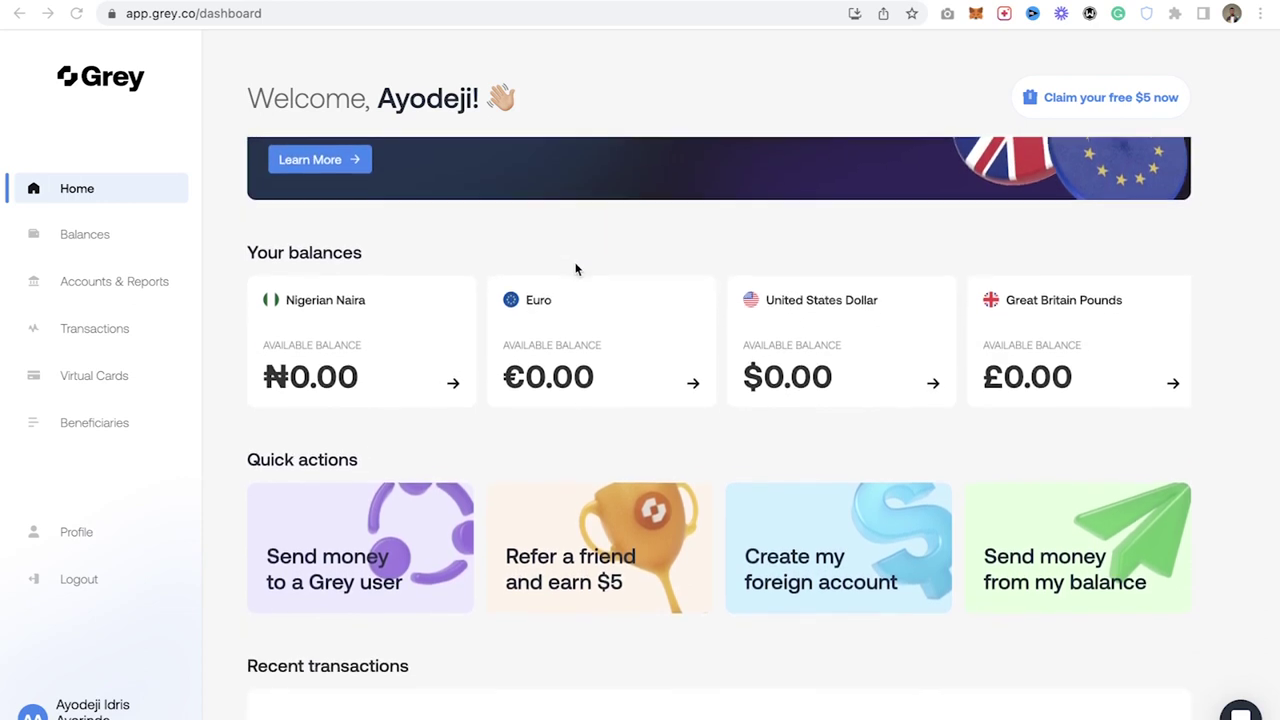
pyautogui.scroll(-1, 576, 268)
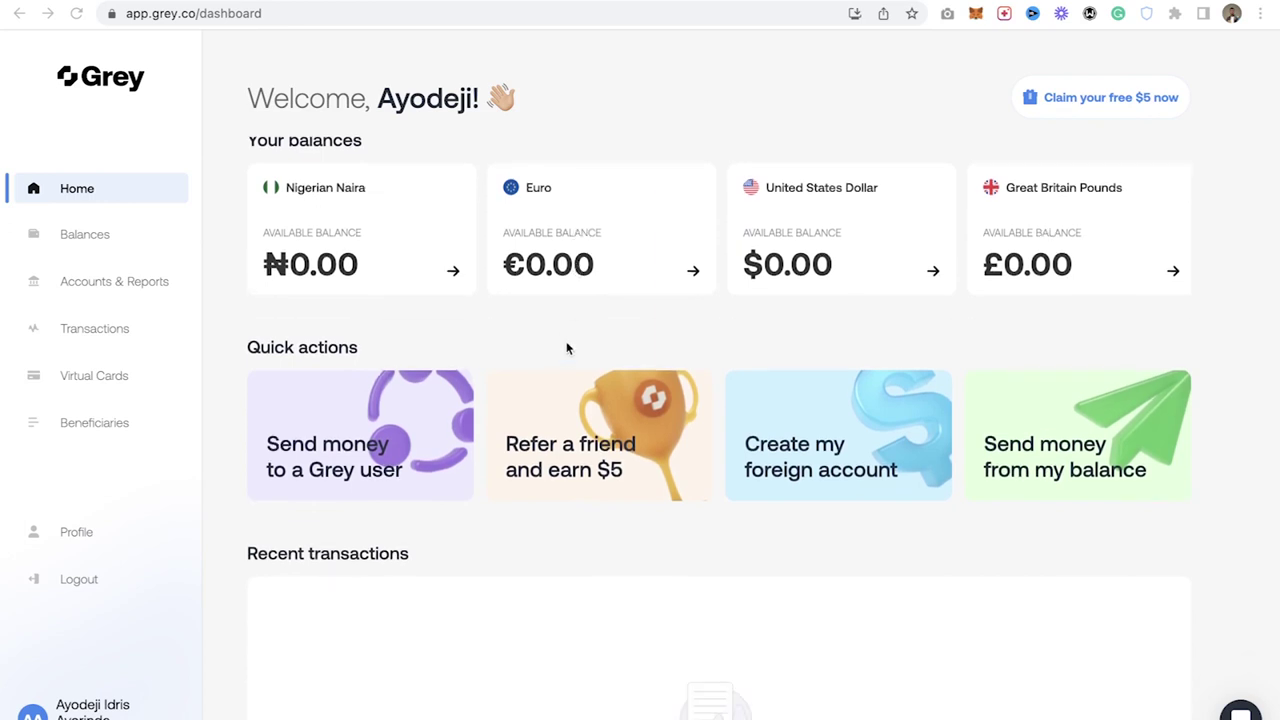
pyautogui.scroll(-3, 563, 352)
pyautogui.scroll(6, 566, 348)
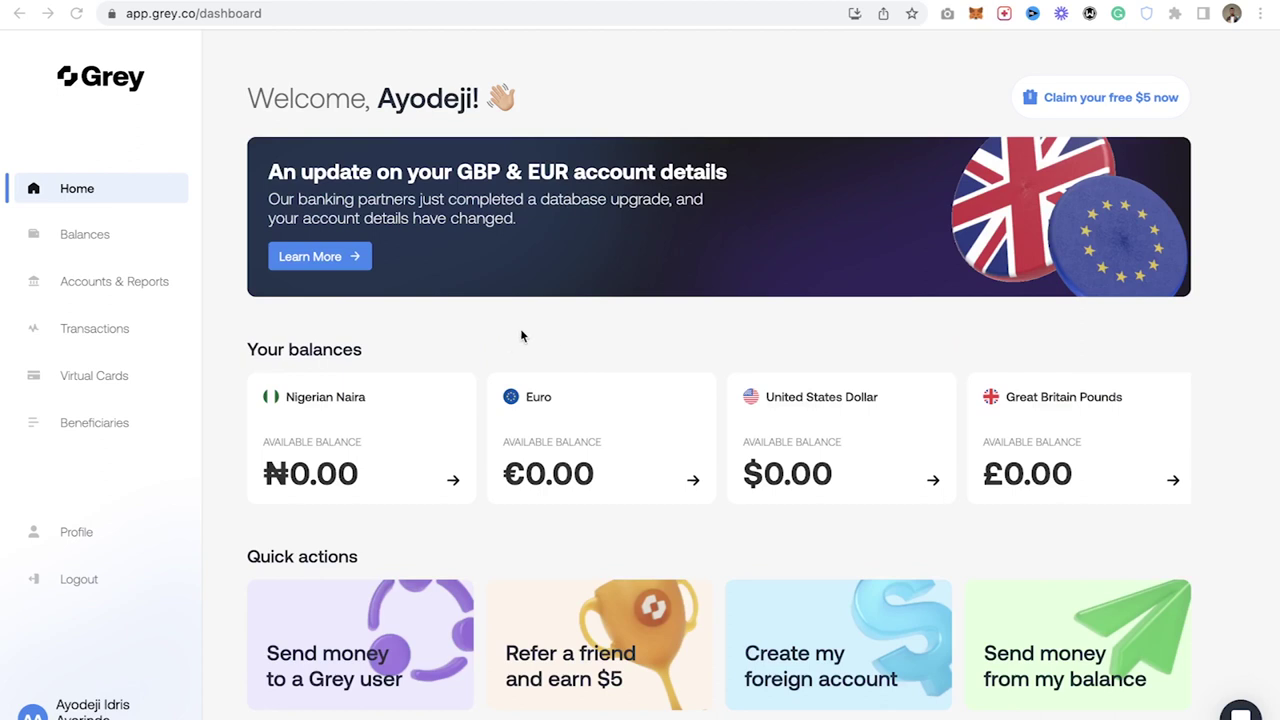
pyautogui.scroll(-6, 521, 328)
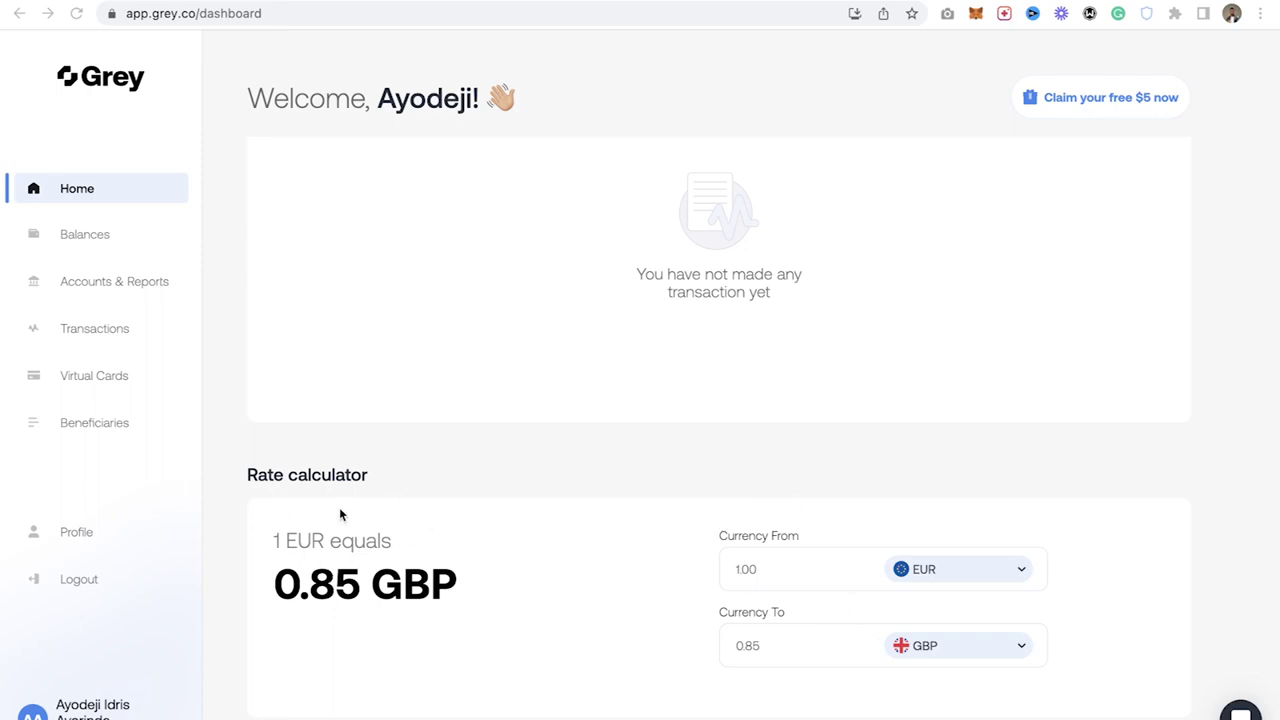
pyautogui.click(930, 570)
pyautogui.click(928, 668)
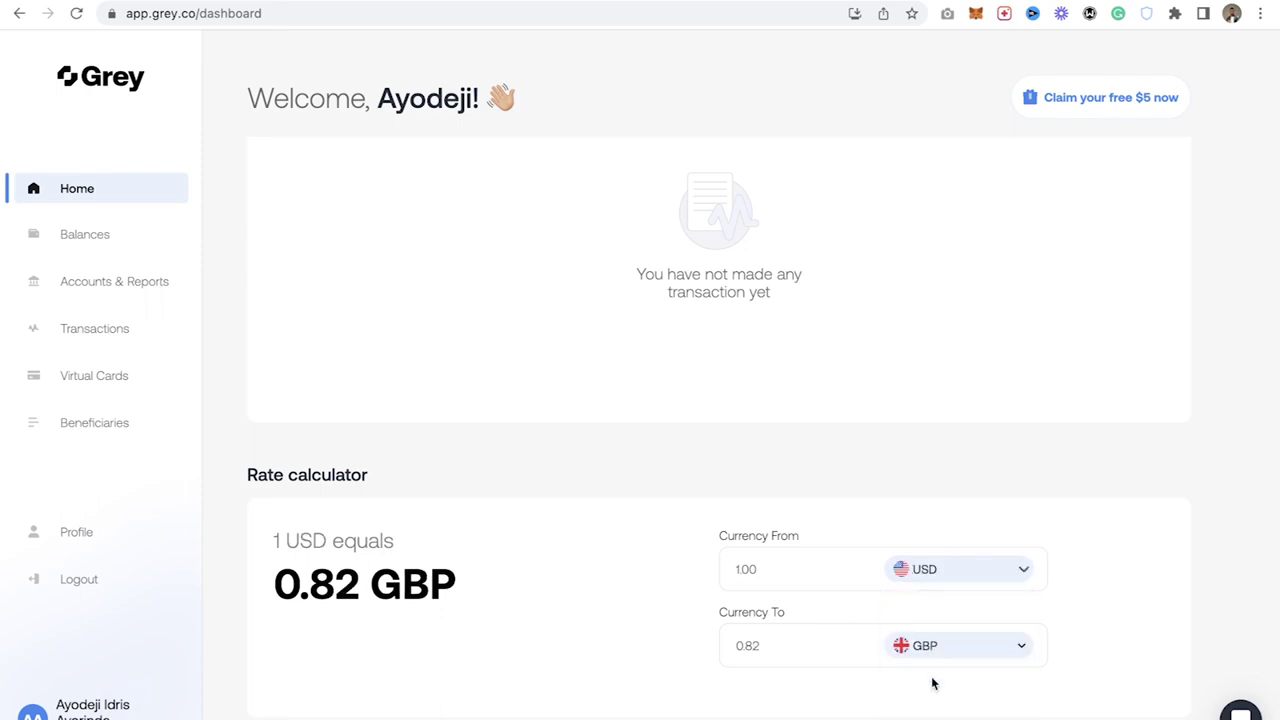
pyautogui.click(934, 652)
pyautogui.click(934, 458)
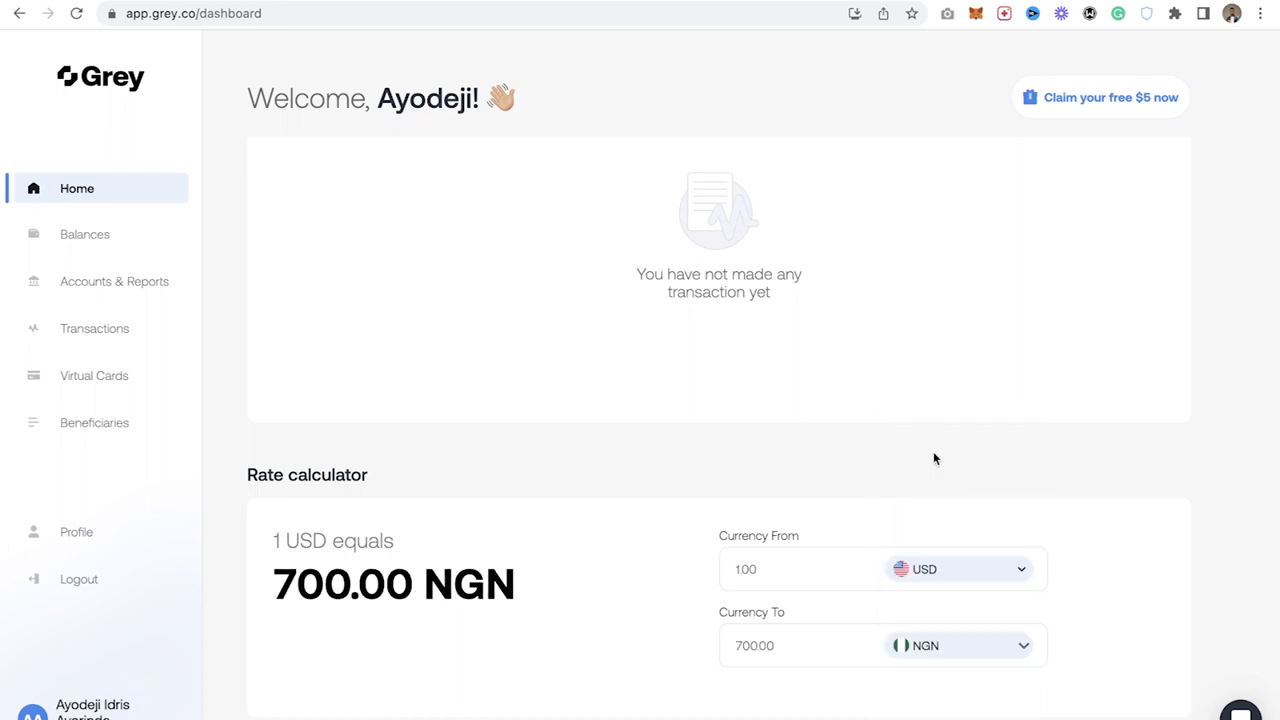
# Highlight the 700.00 NGN rate result, then open the US Dollar balance page
pyautogui.moveTo(348, 588)
pyautogui.mouseDown()
pyautogui.moveTo(278, 589)
pyautogui.moveTo(345, 583)
pyautogui.mouseUp()
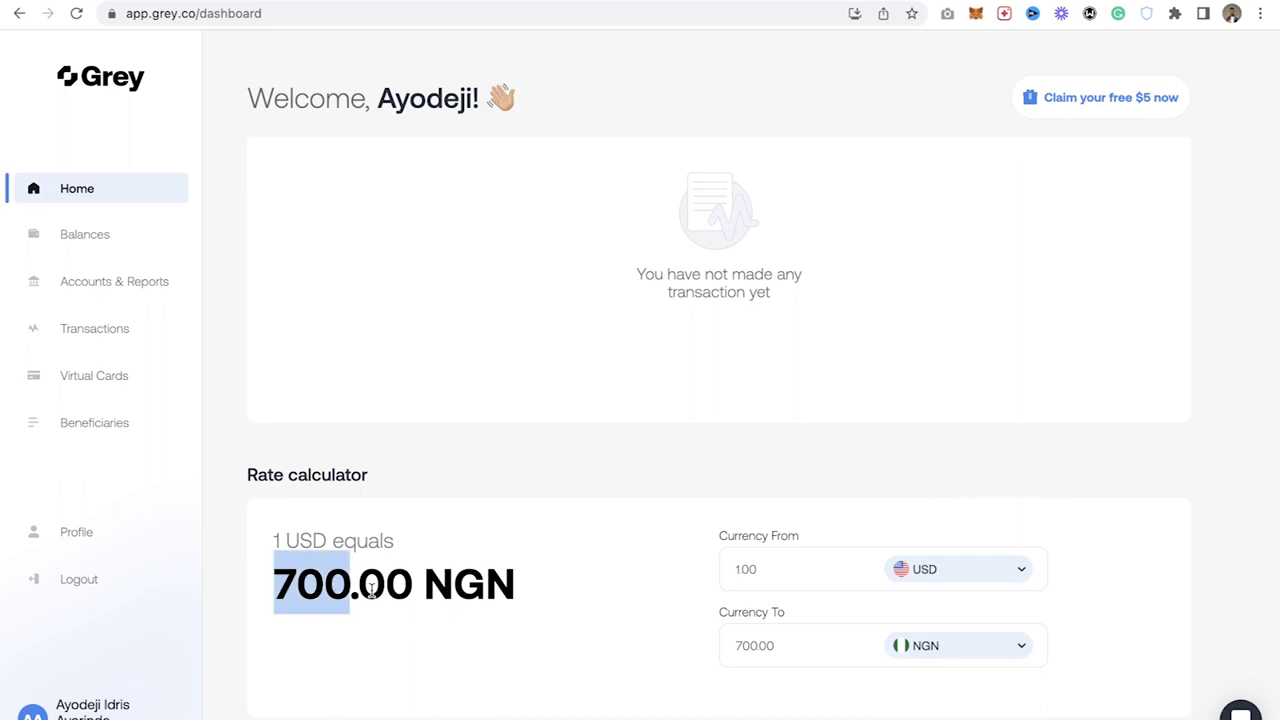
pyautogui.click(330, 590)
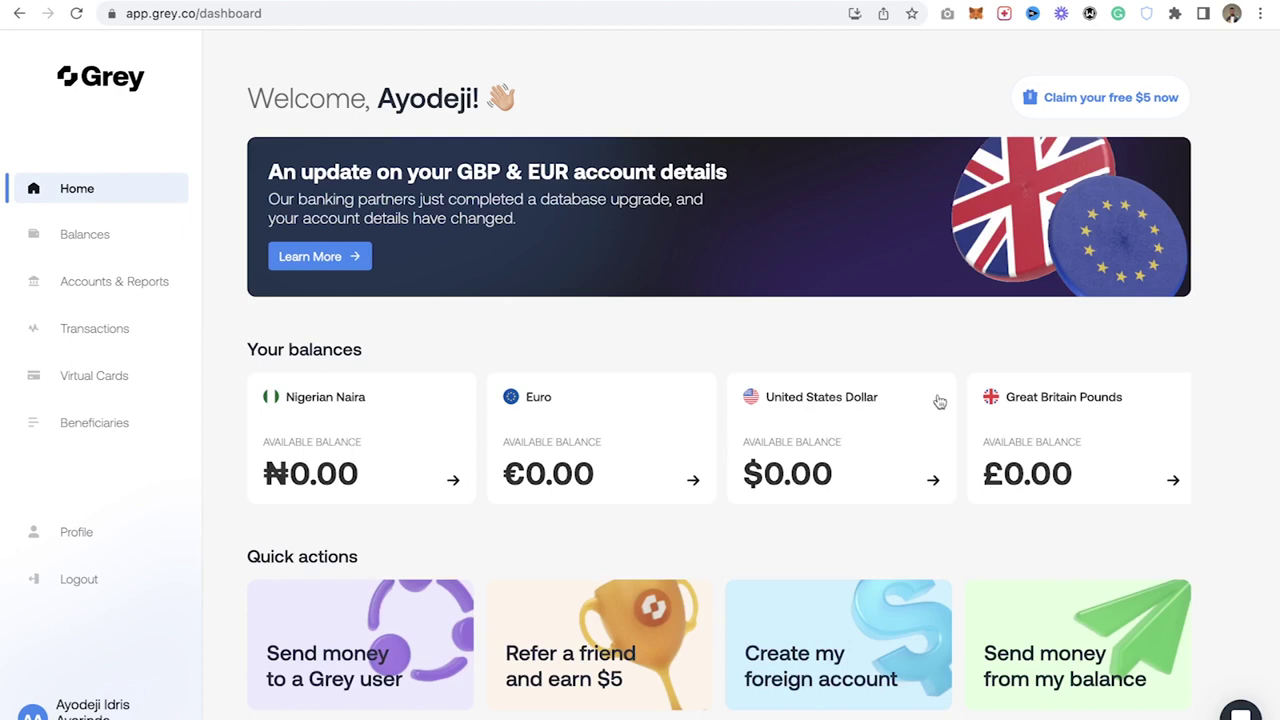
pyautogui.click(787, 438)
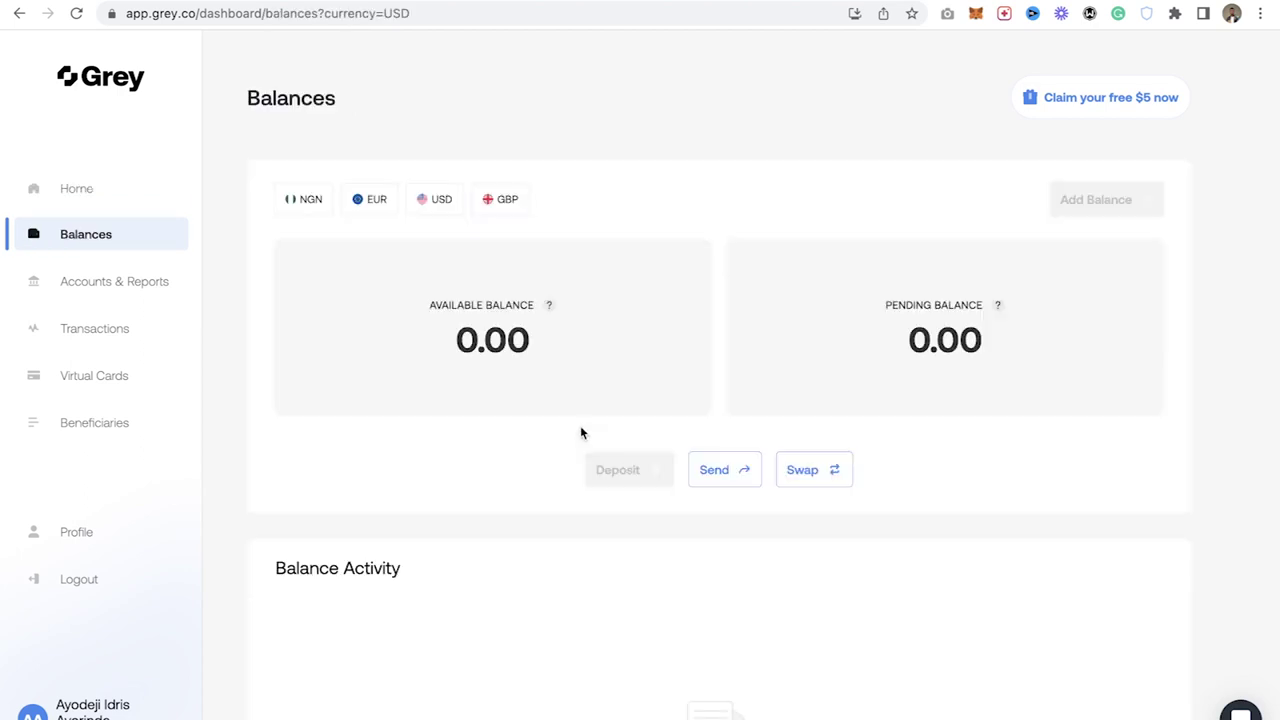
pyautogui.scroll(-3, 515, 390)
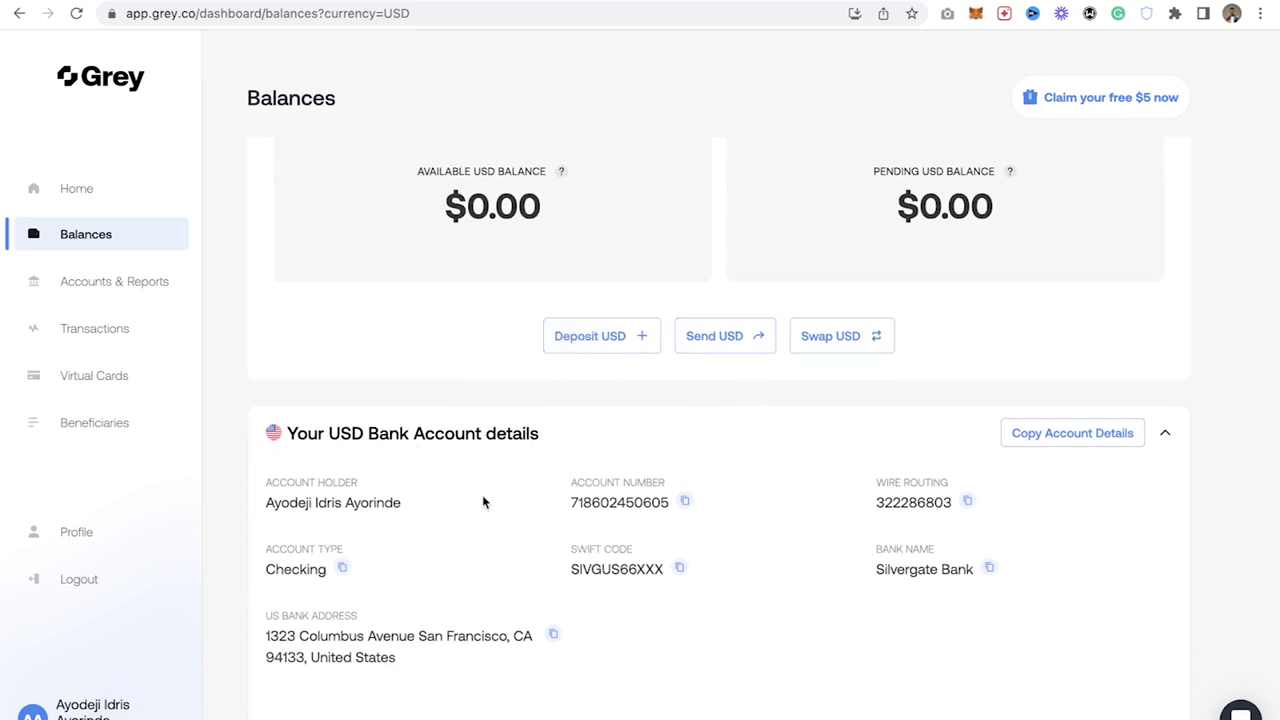
pyautogui.scroll(-2, 475, 490)
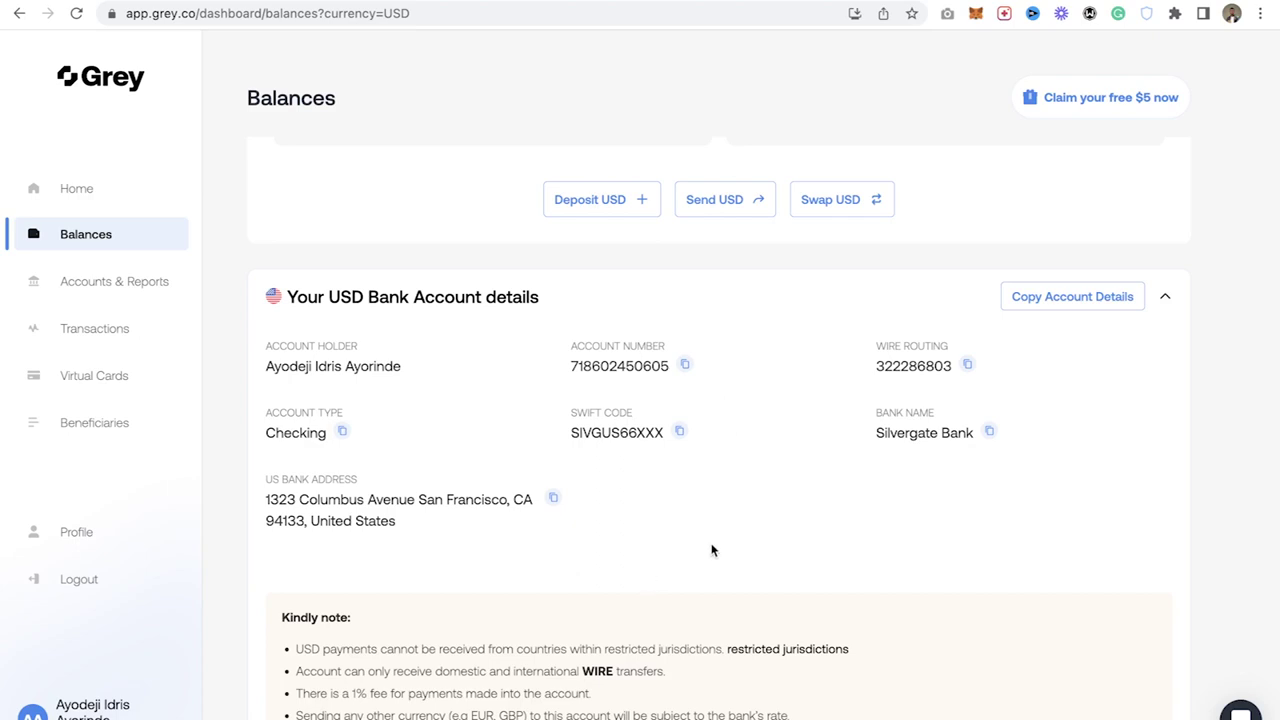
pyautogui.scroll(-1, 745, 530)
pyautogui.scroll(-3, 722, 530)
pyautogui.scroll(4, 690, 535)
pyautogui.scroll(-5, 415, 430)
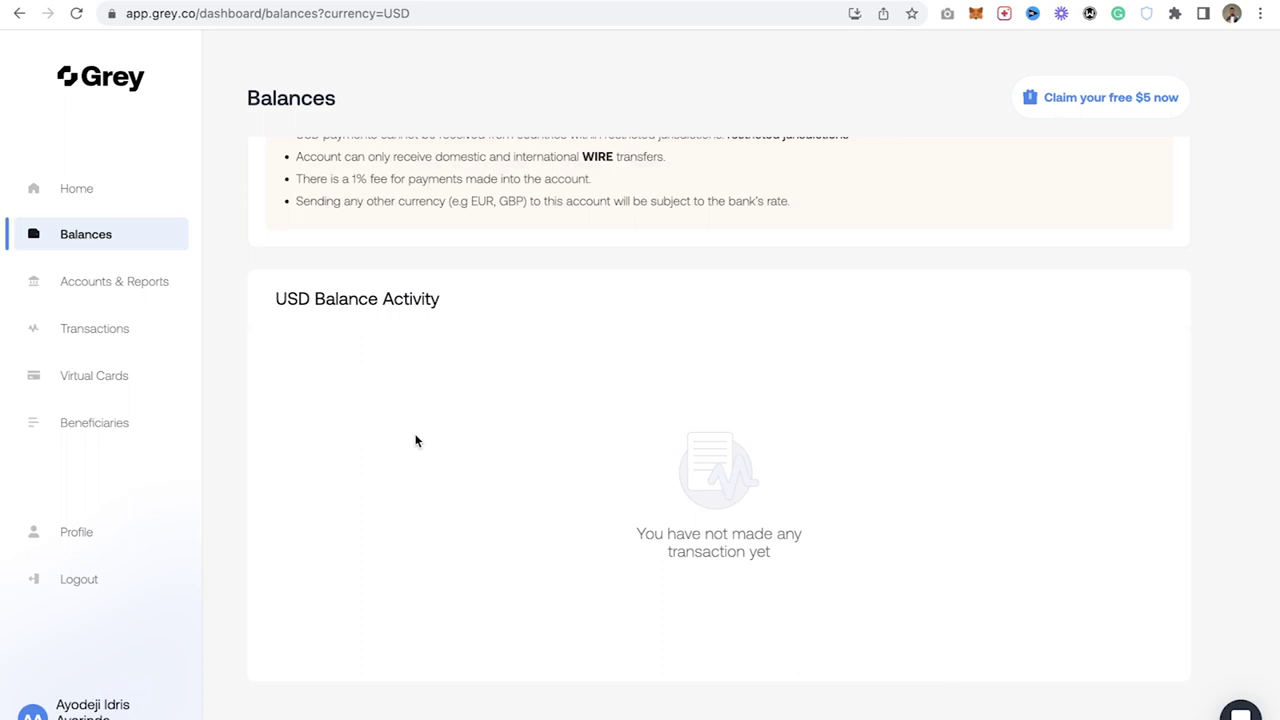
pyautogui.scroll(10, 415, 441)
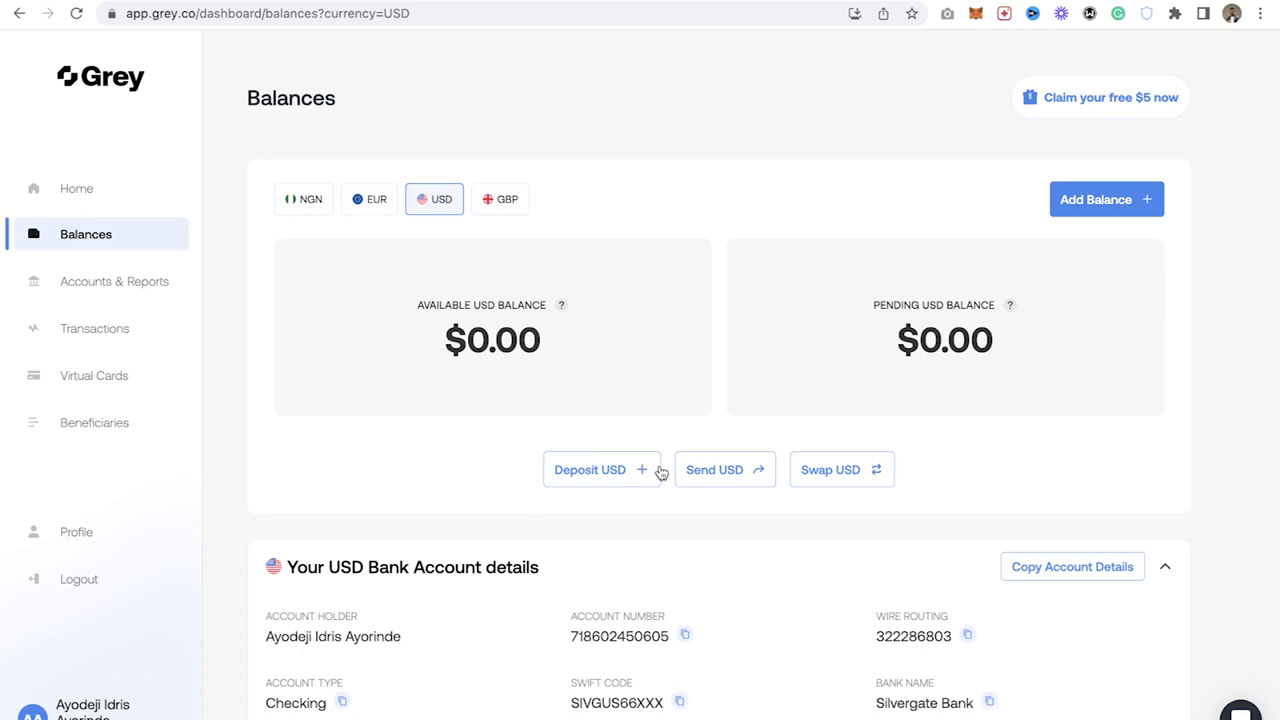
pyautogui.click(836, 478)
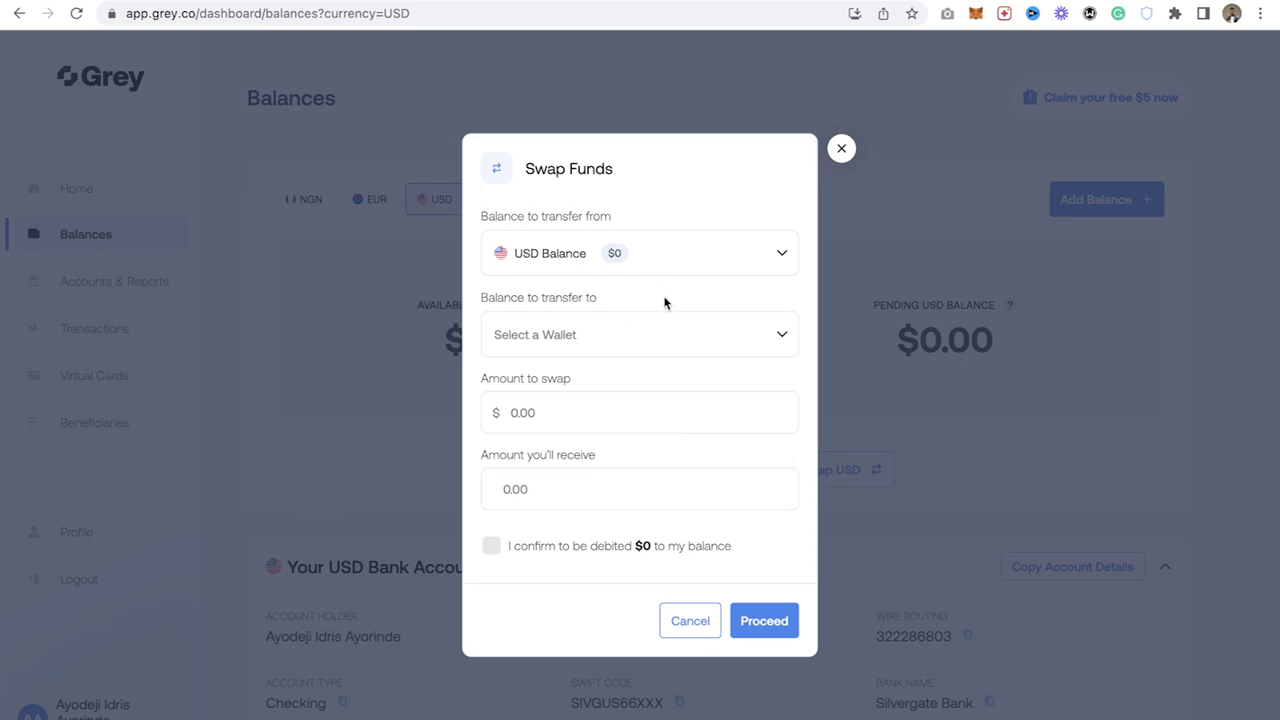
pyautogui.click(624, 333)
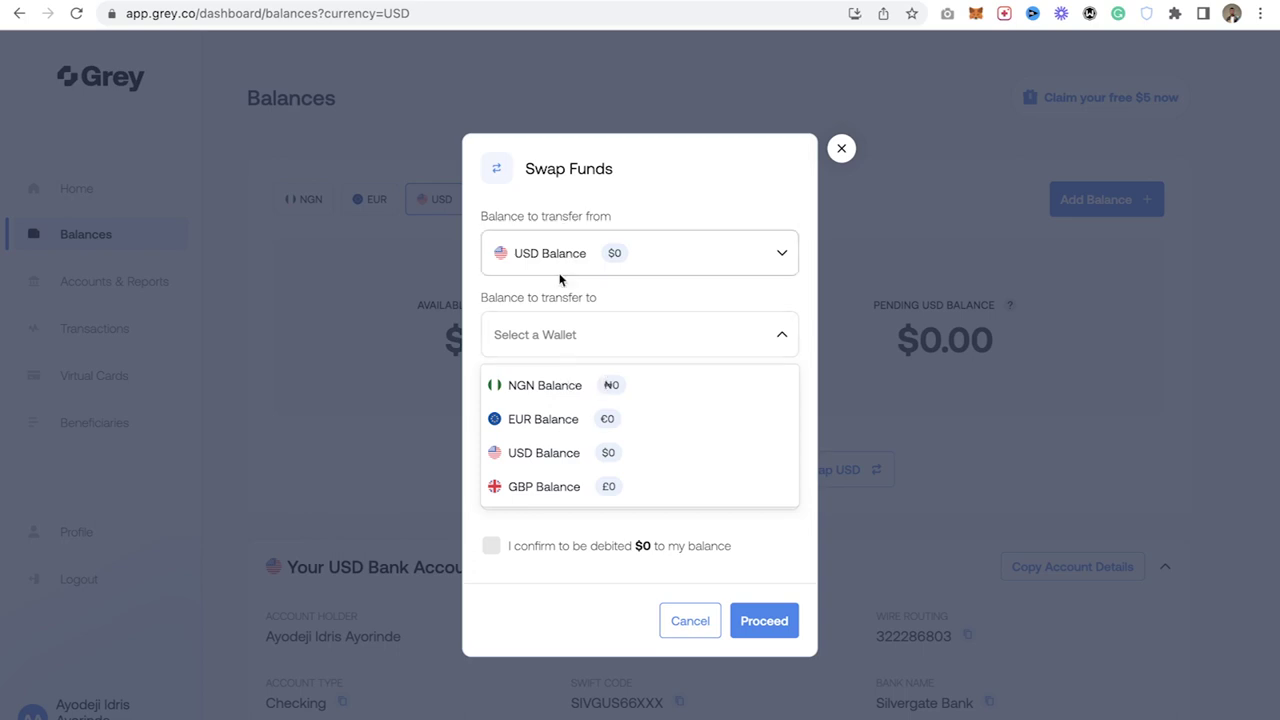
pyautogui.click(543, 382)
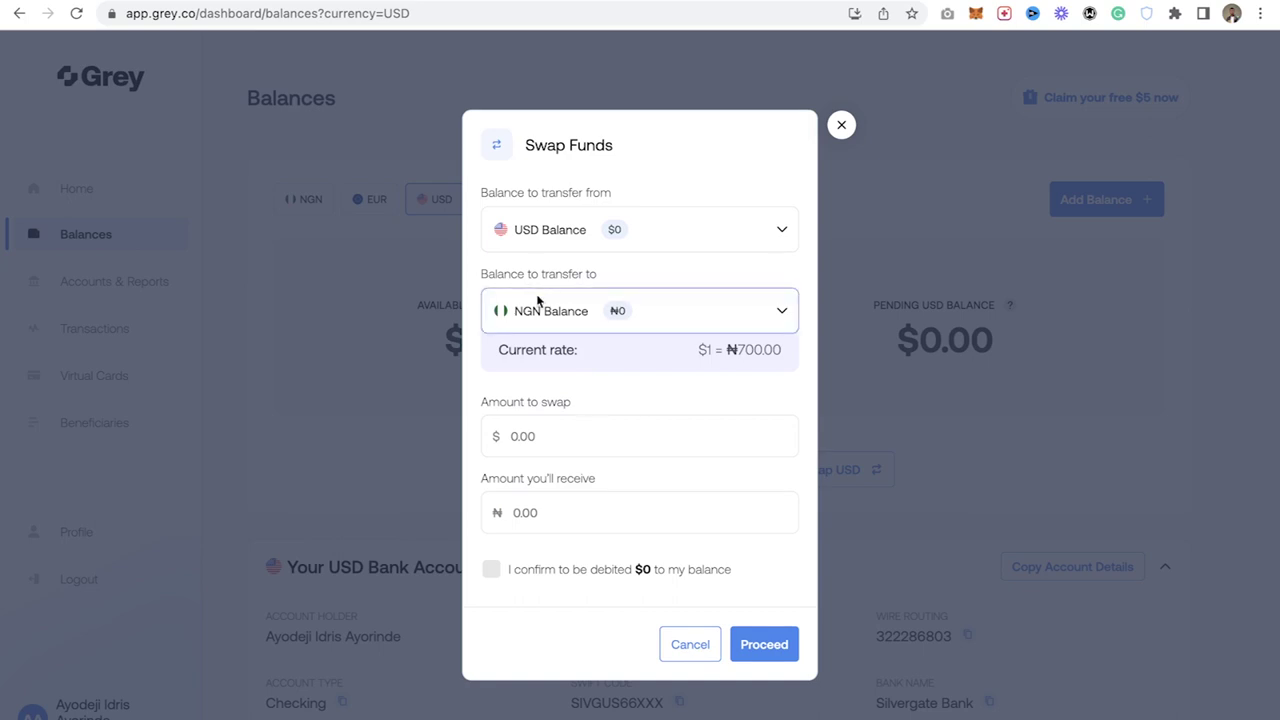
pyautogui.click(549, 431)
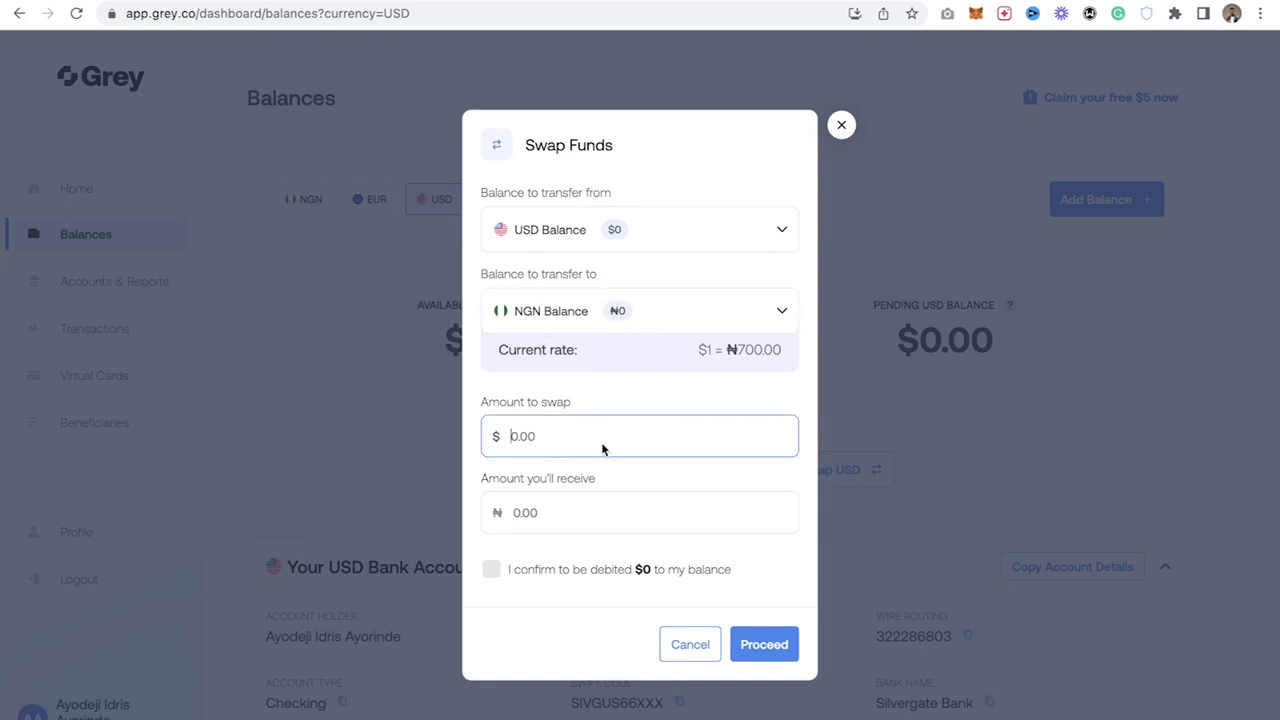
pyautogui.write('200')
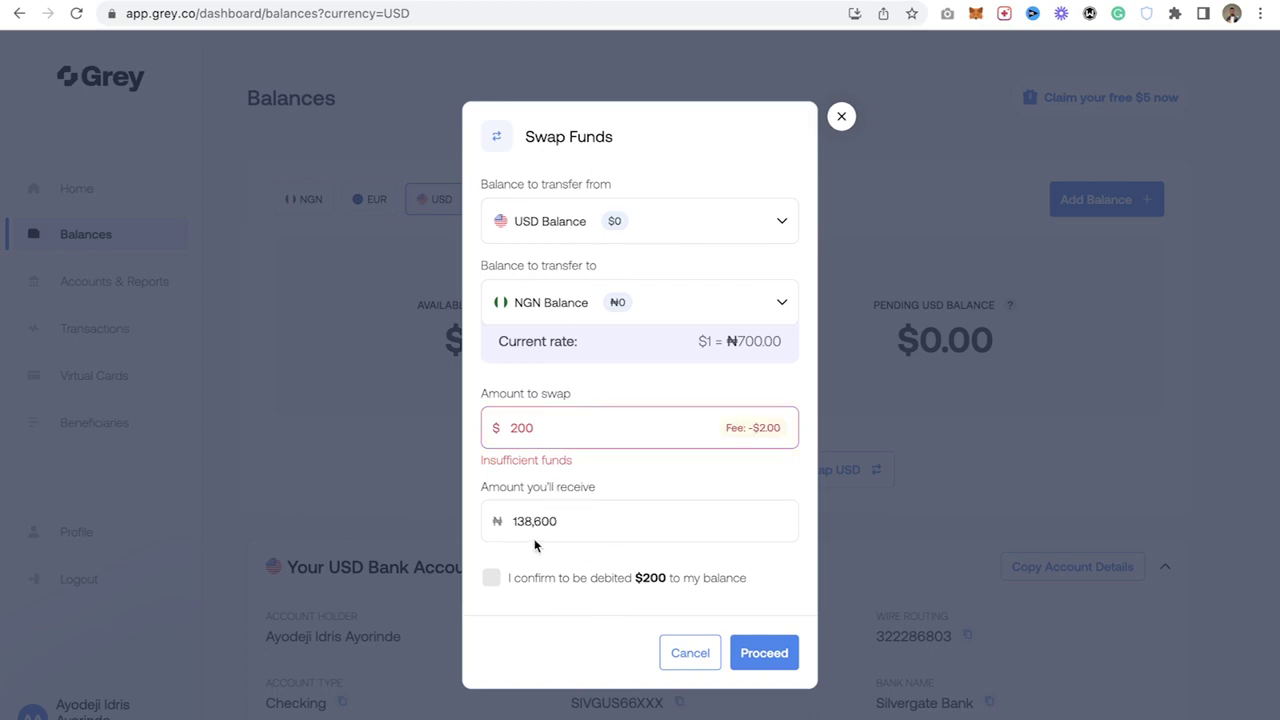
pyautogui.click(493, 580)
pyautogui.click(777, 428)
pyautogui.click(842, 119)
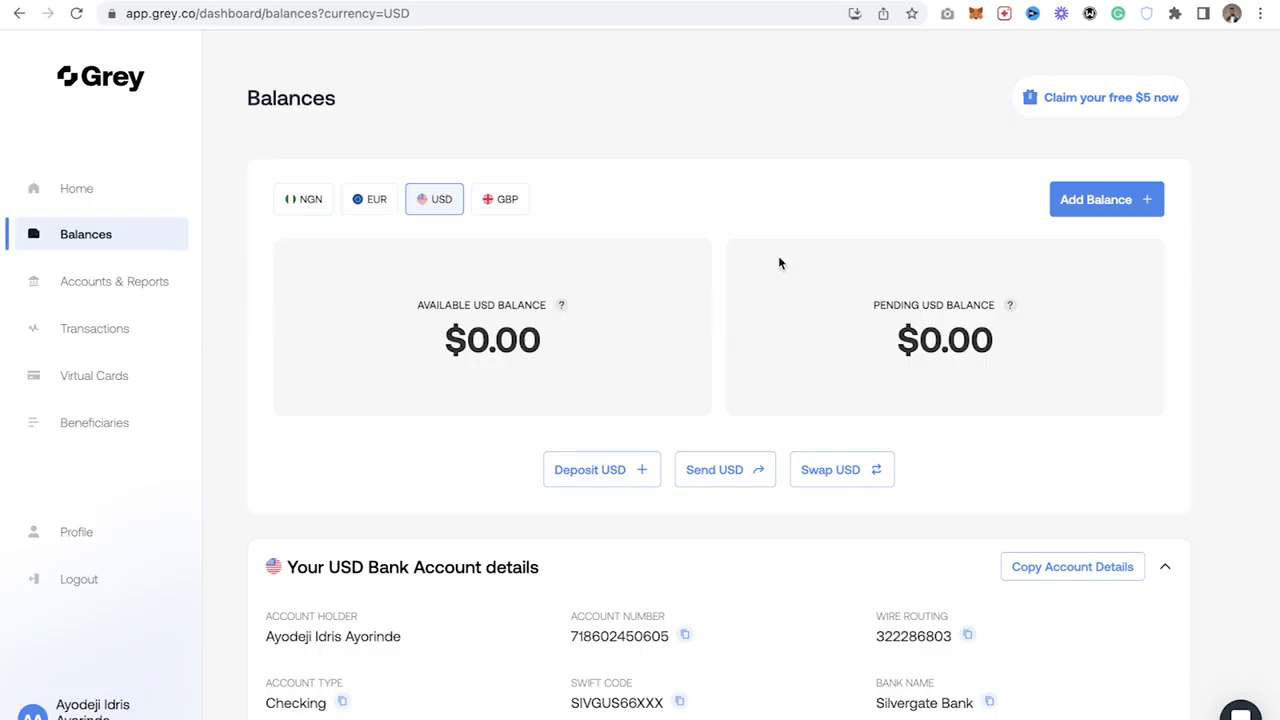
# Open the Euro balance from Home, scroll its EUR bank account details, then return Home
pyautogui.click(114, 191)
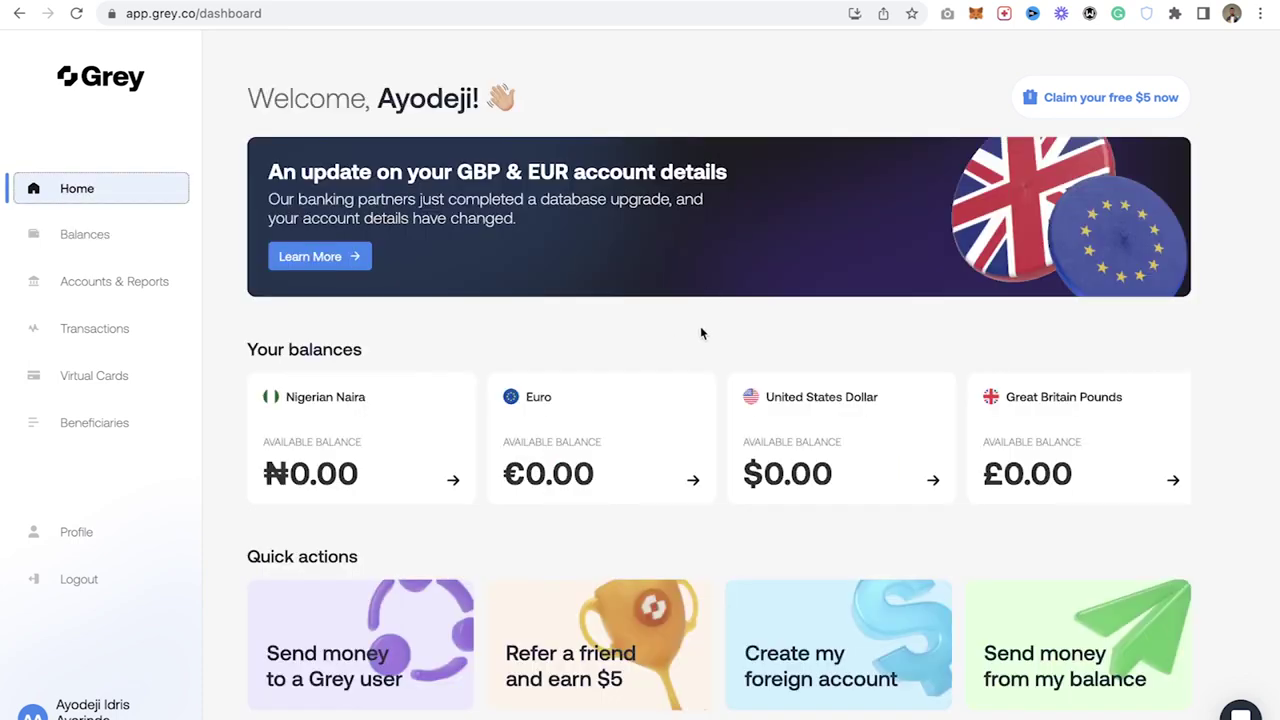
pyautogui.scroll(-1, 700, 331)
pyautogui.click(584, 347)
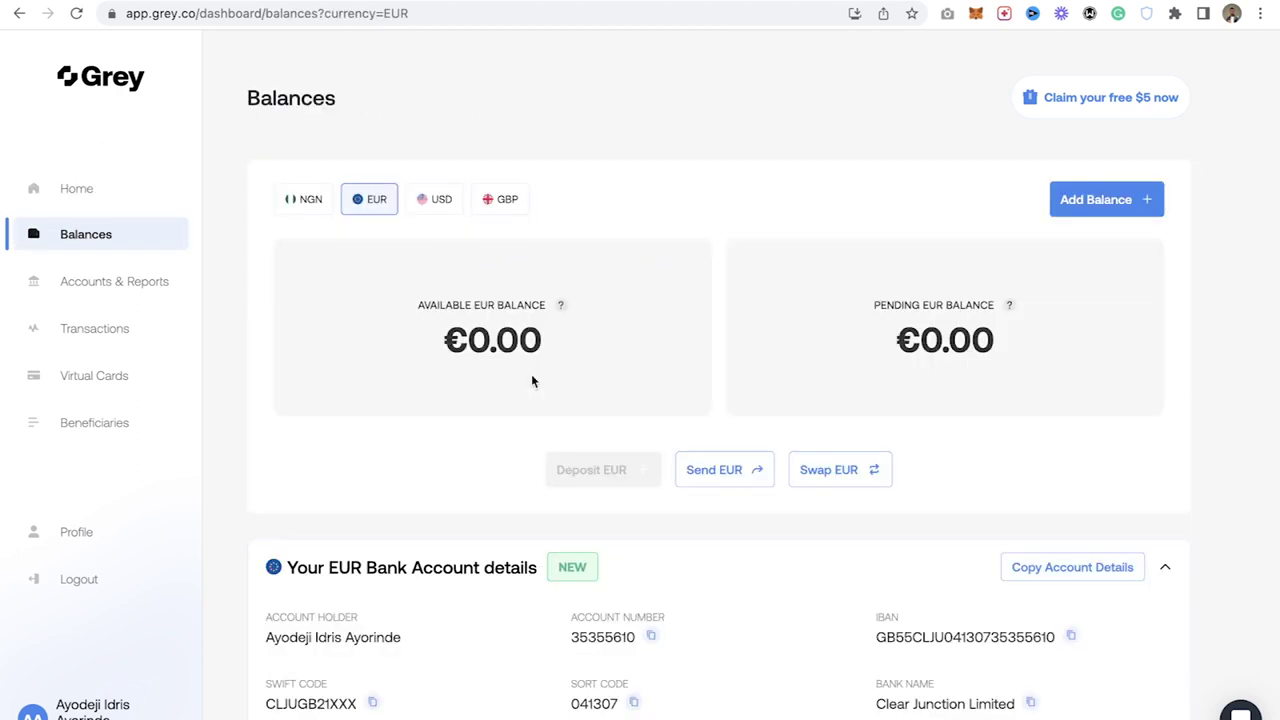
pyautogui.scroll(-2, 671, 606)
pyautogui.scroll(-1, 648, 598)
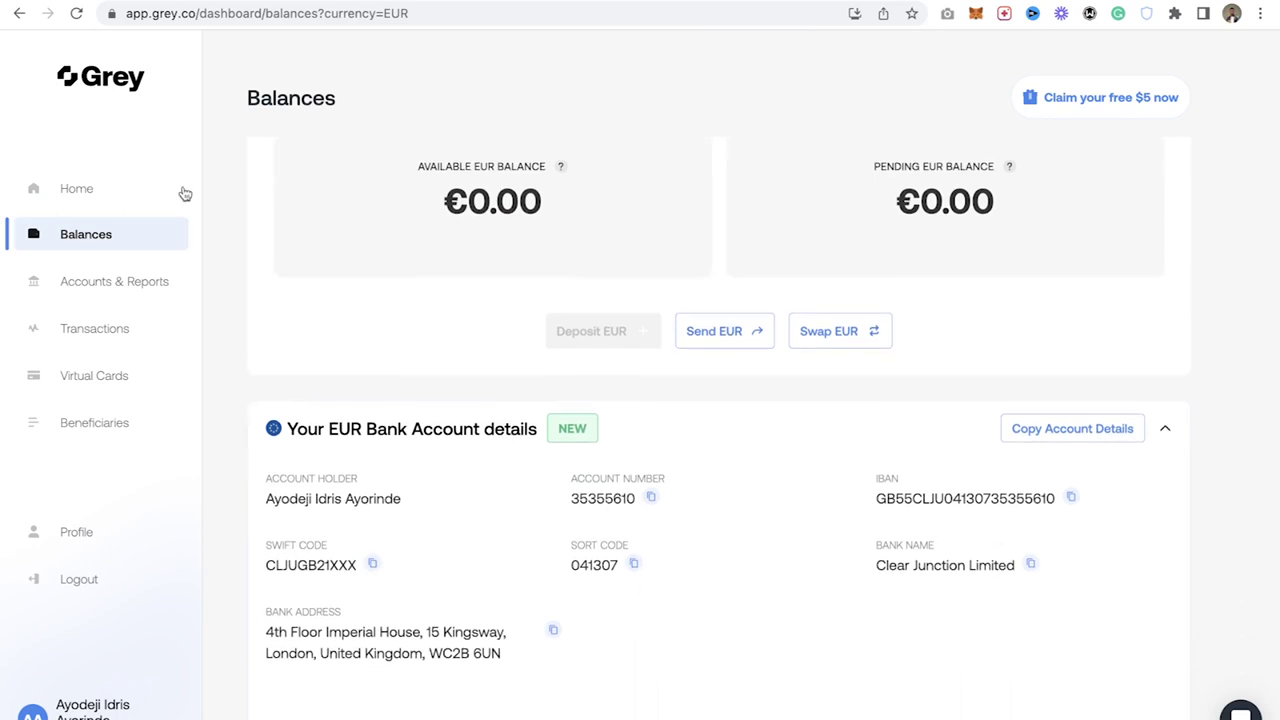
pyautogui.click(153, 190)
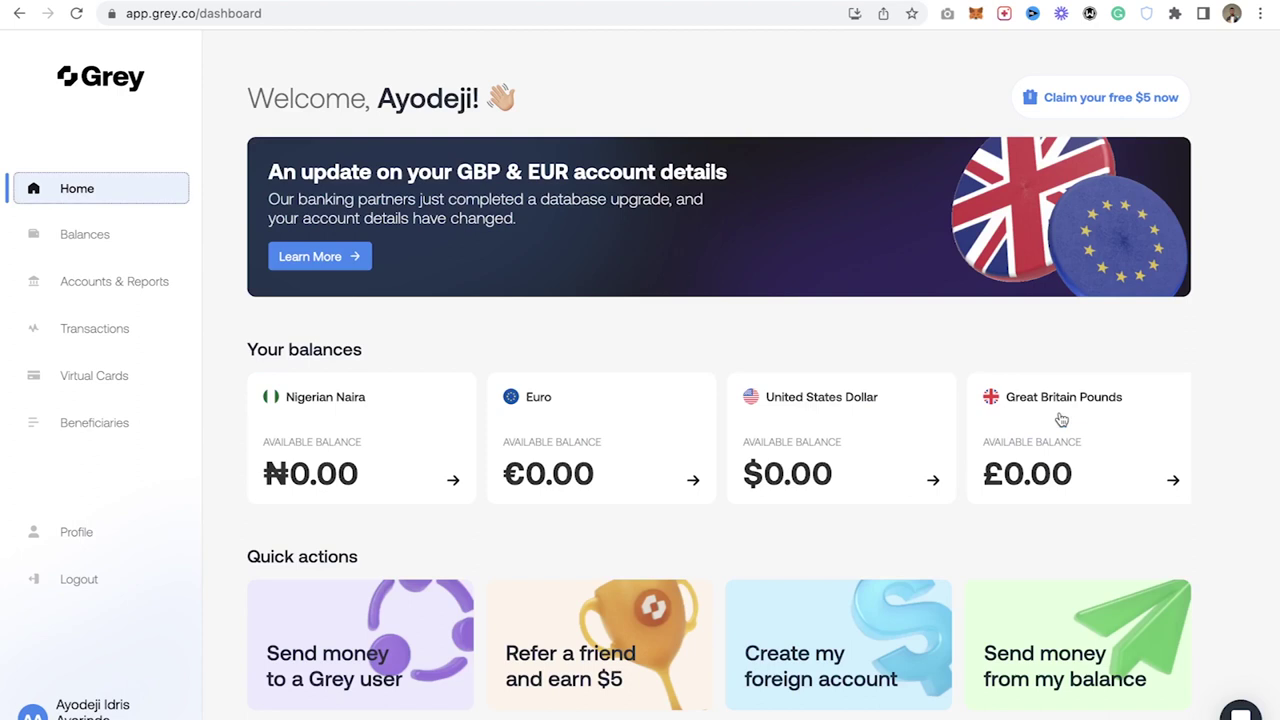
# Open the GBP balance page, request a GBP account, reload the page, then go to Cards
pyautogui.click(1108, 435)
pyautogui.scroll(-3, 600, 500)
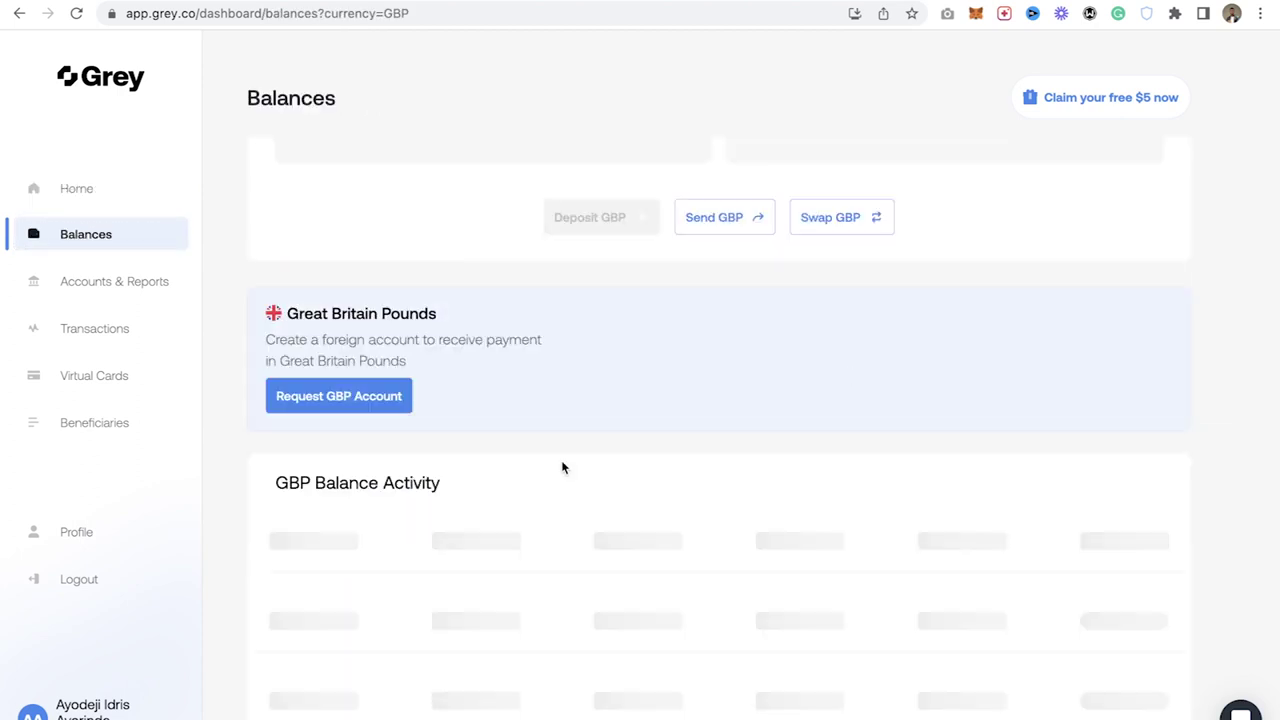
pyautogui.click(331, 408)
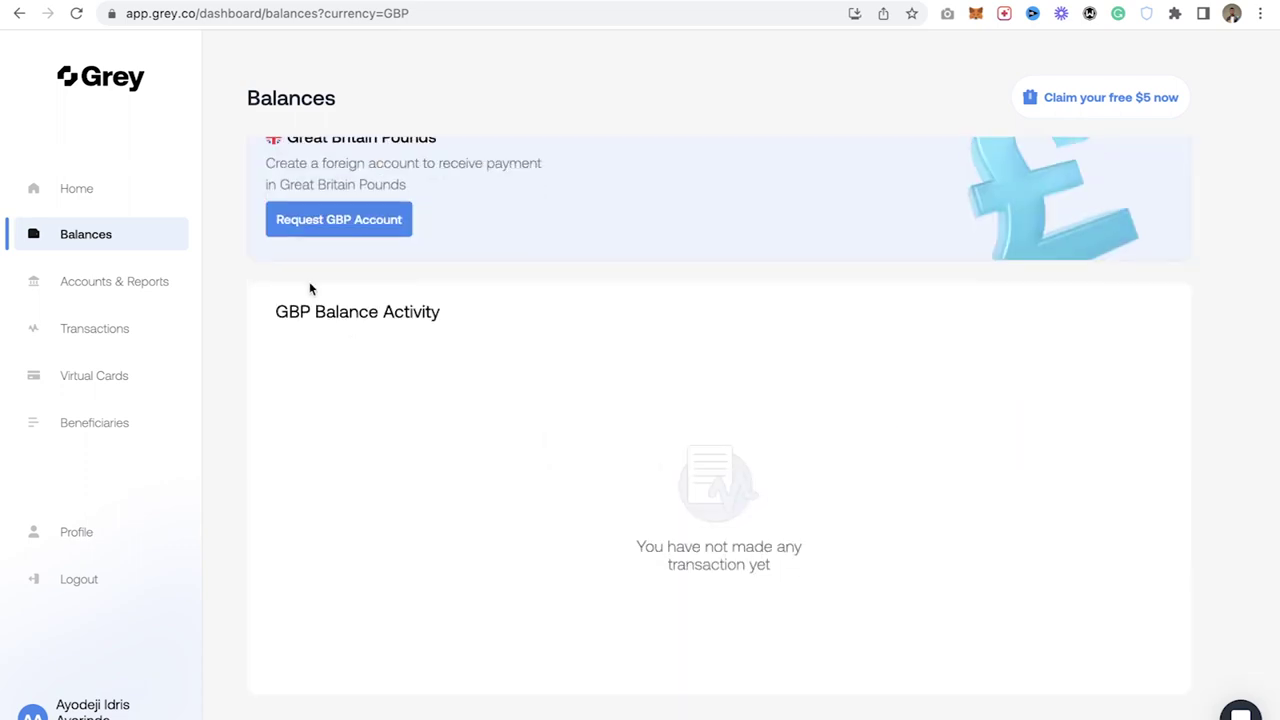
pyautogui.click(76, 13)
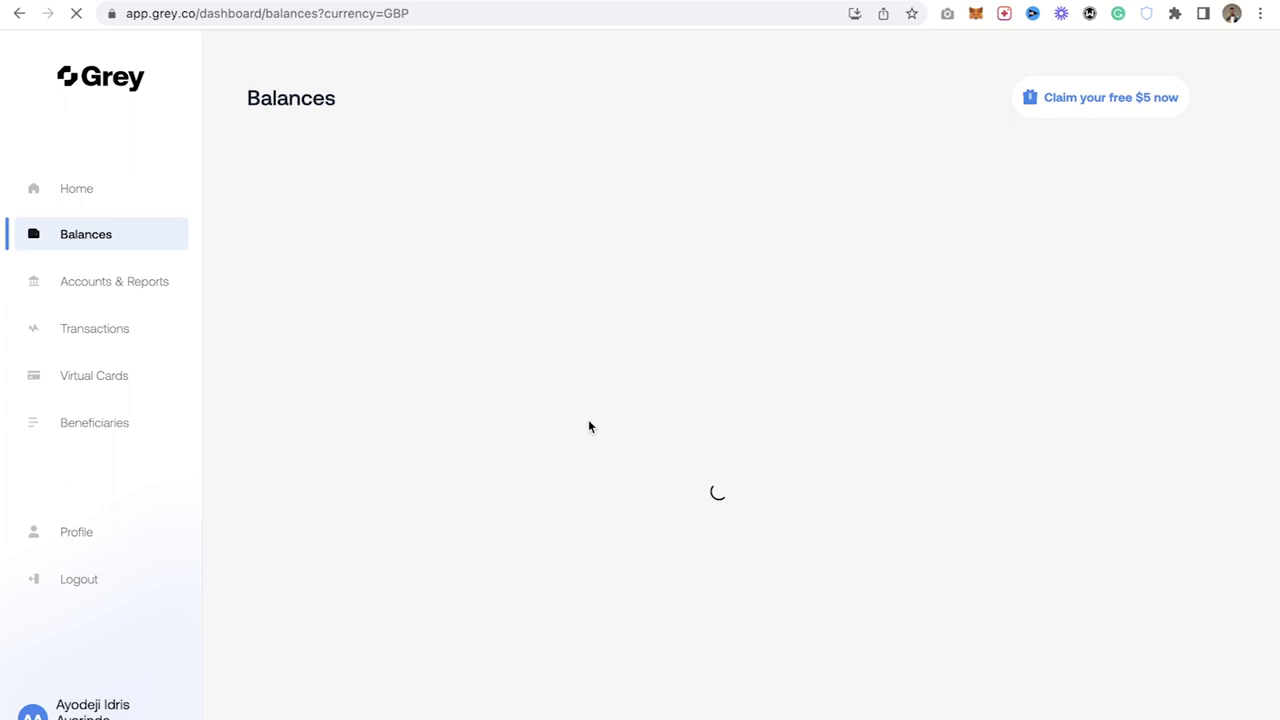
pyautogui.click(97, 378)
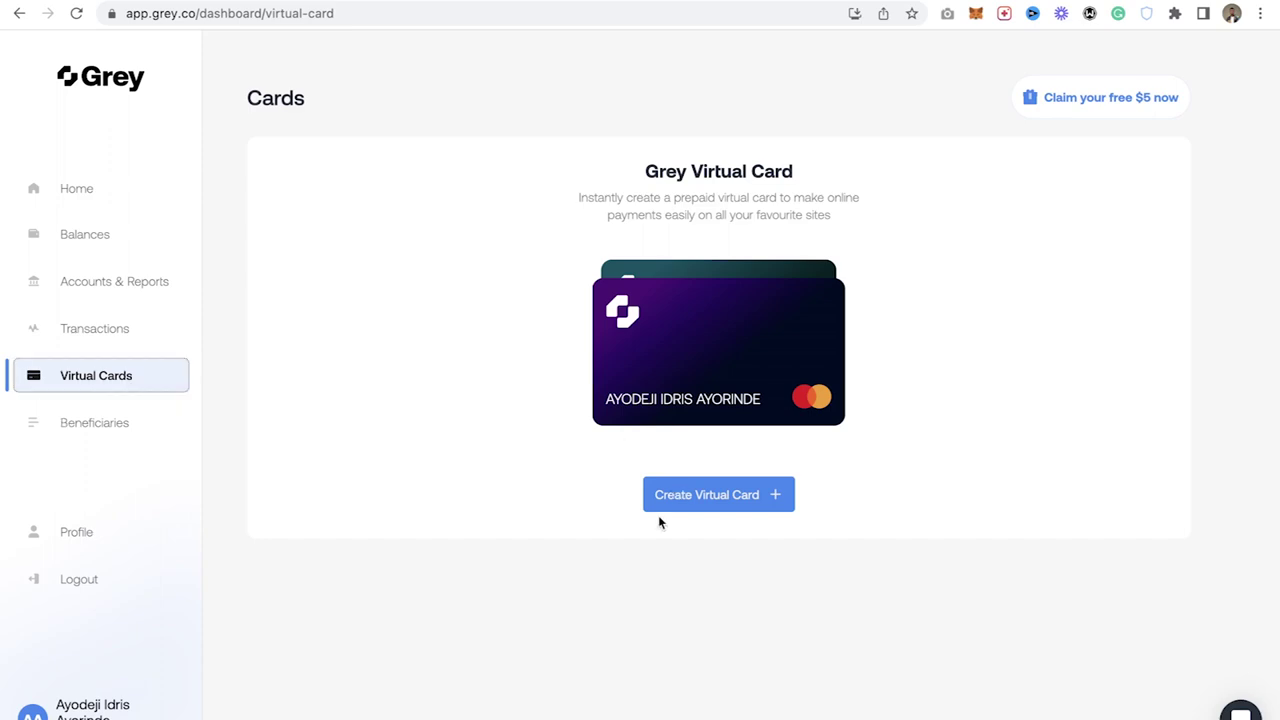
# Start creating a virtual debit card, then dismiss the BVN prompt without entering it
pyautogui.click(697, 503)
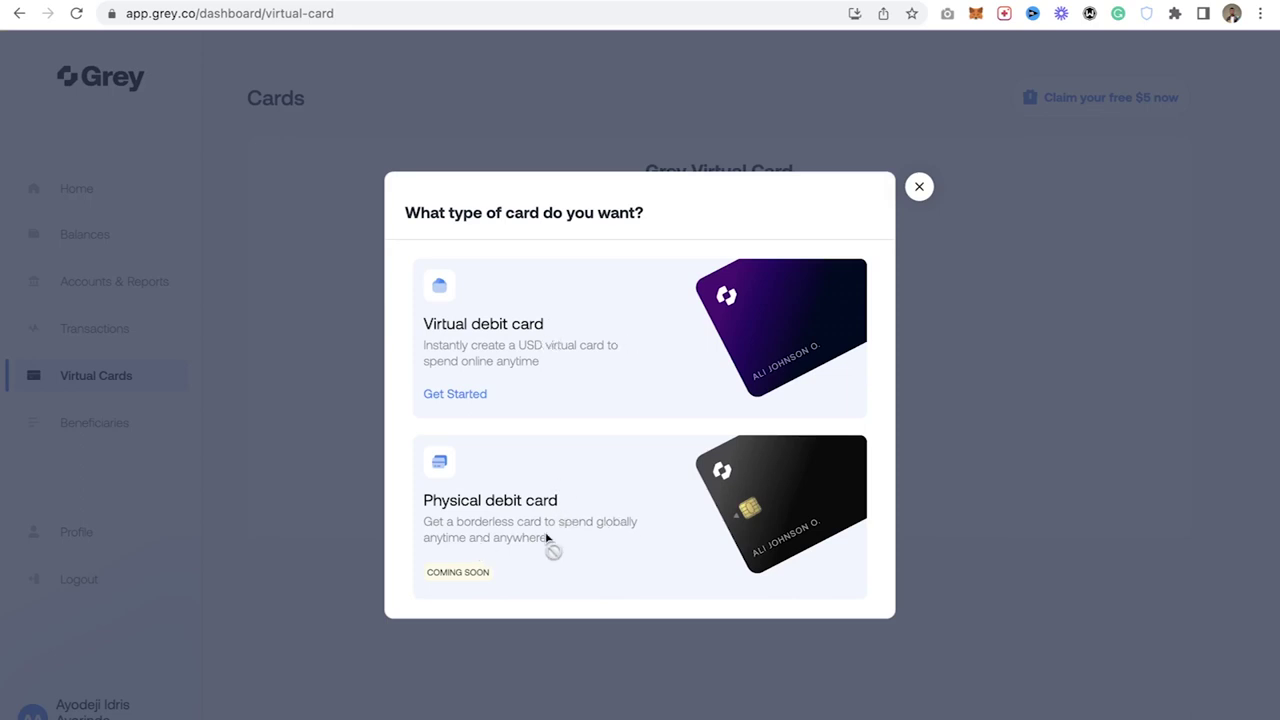
pyautogui.click(518, 358)
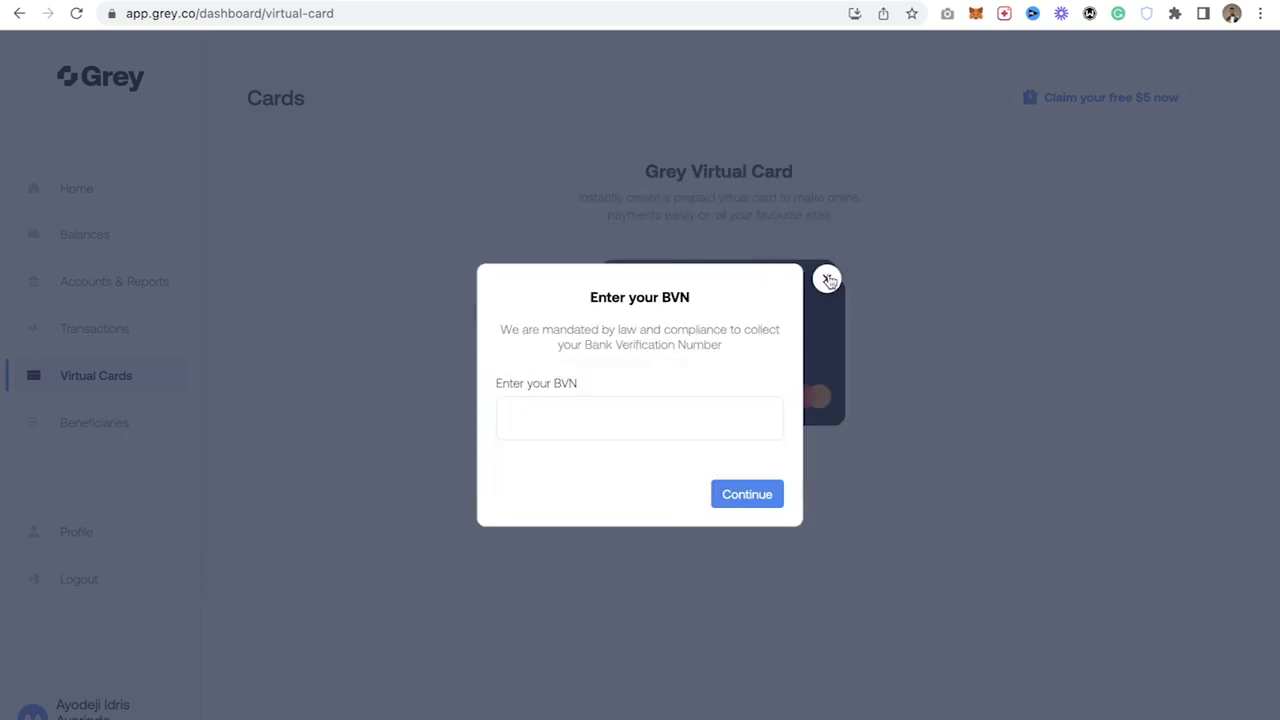
pyautogui.click(828, 280)
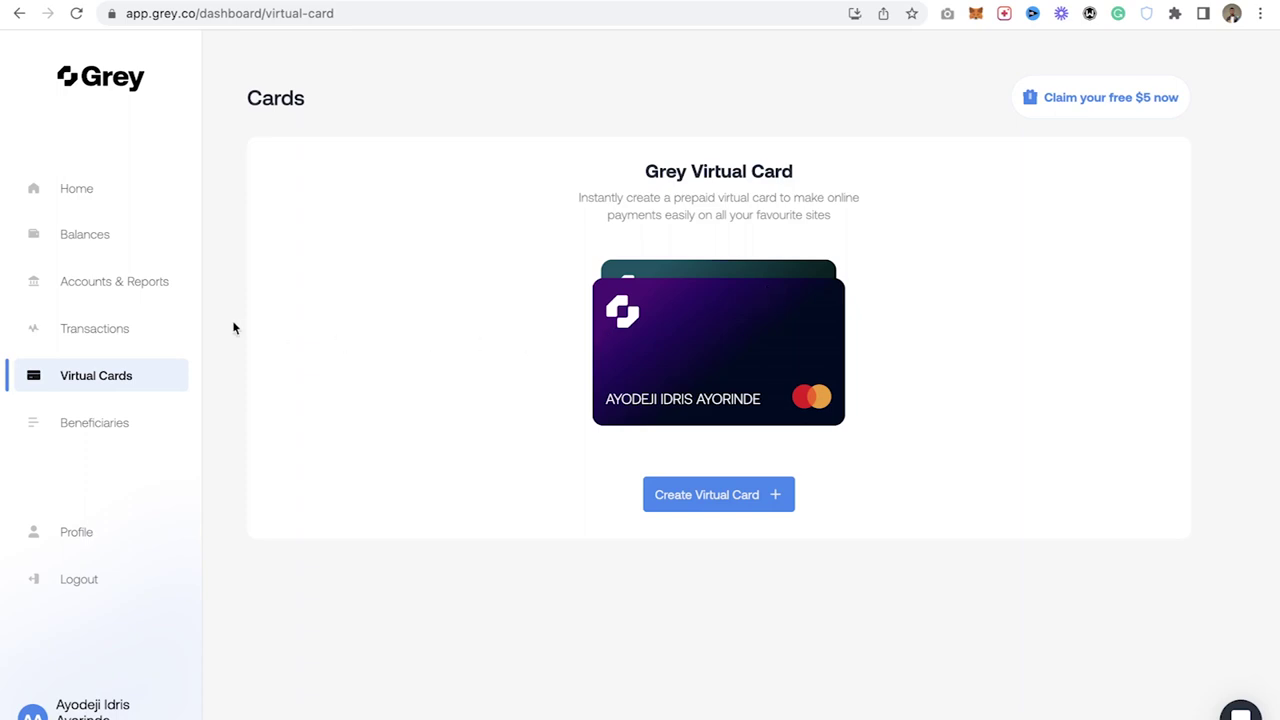